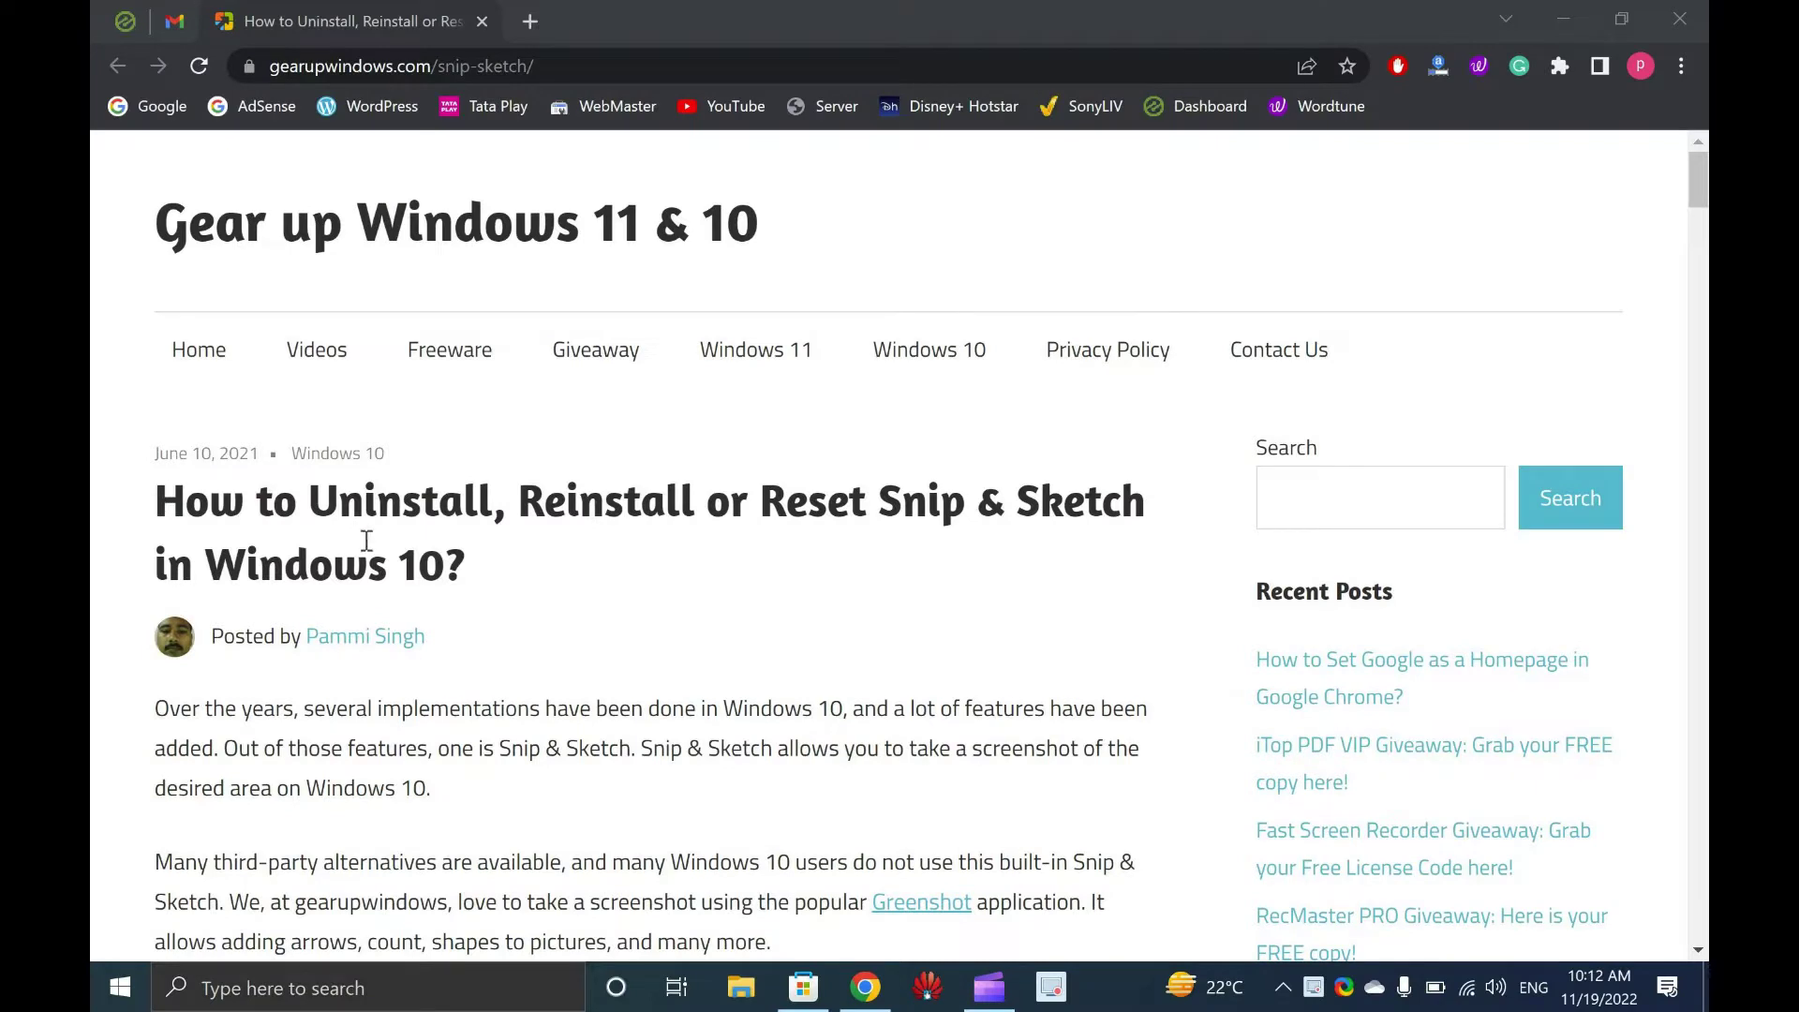
Step: Select and deselect the article title, then scroll down to the reinstall section
{"action": "left_click_drag", "start_coordinate": [157, 487], "coordinate": [536, 599]}
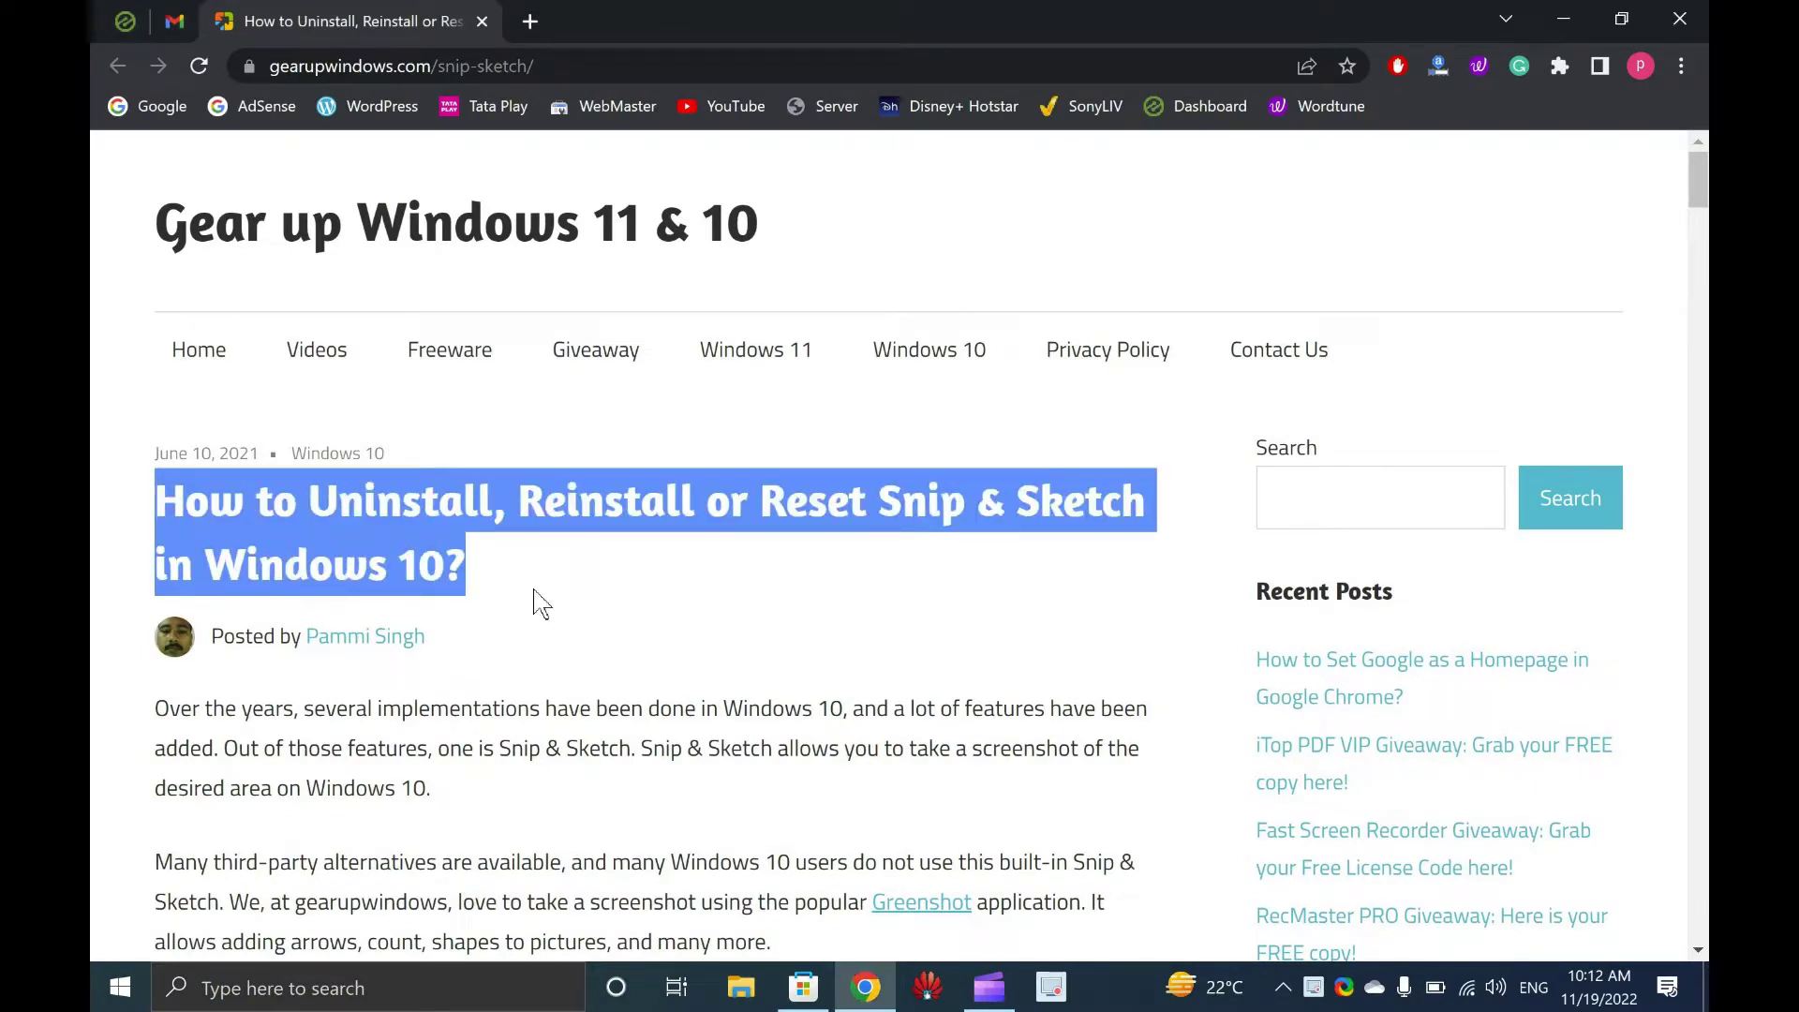
{"action": "left_click", "coordinate": [499, 585]}
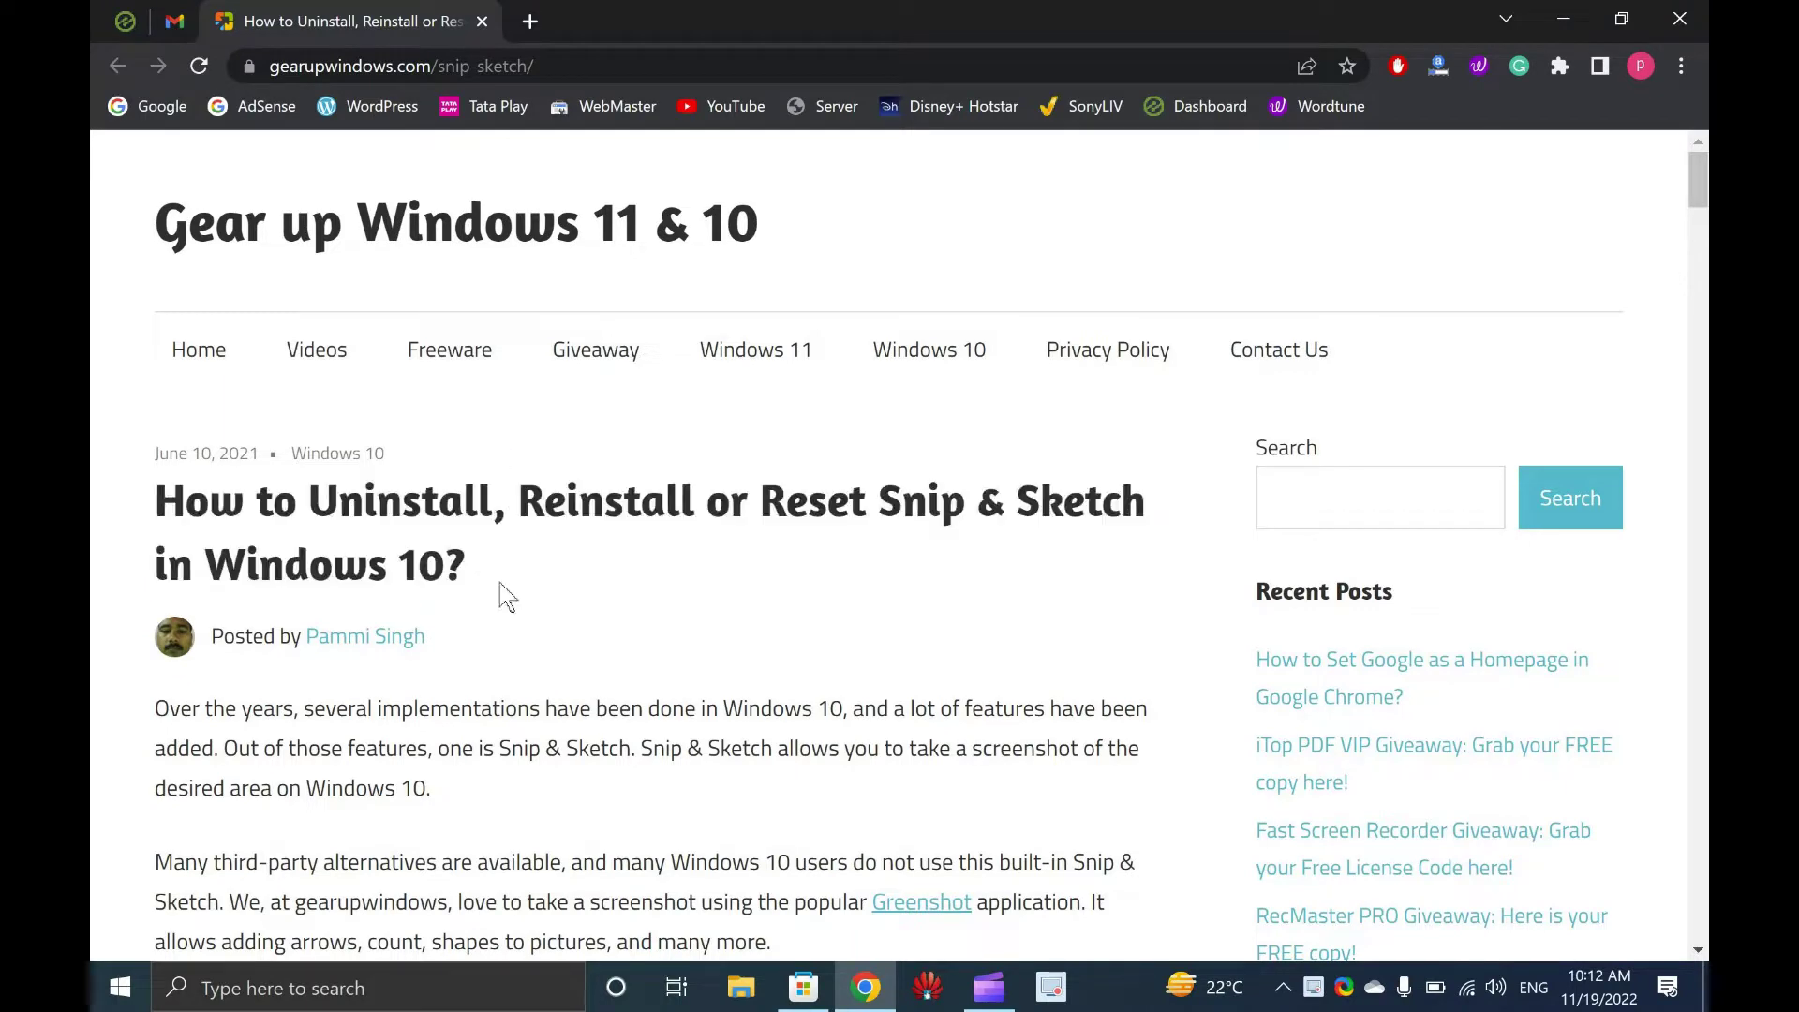
{"action": "scroll", "coordinate": [500, 596], "scroll_direction": "down", "scroll_amount": 8}
{"action": "scroll", "coordinate": [506, 607], "scroll_direction": "down", "scroll_amount": 20}
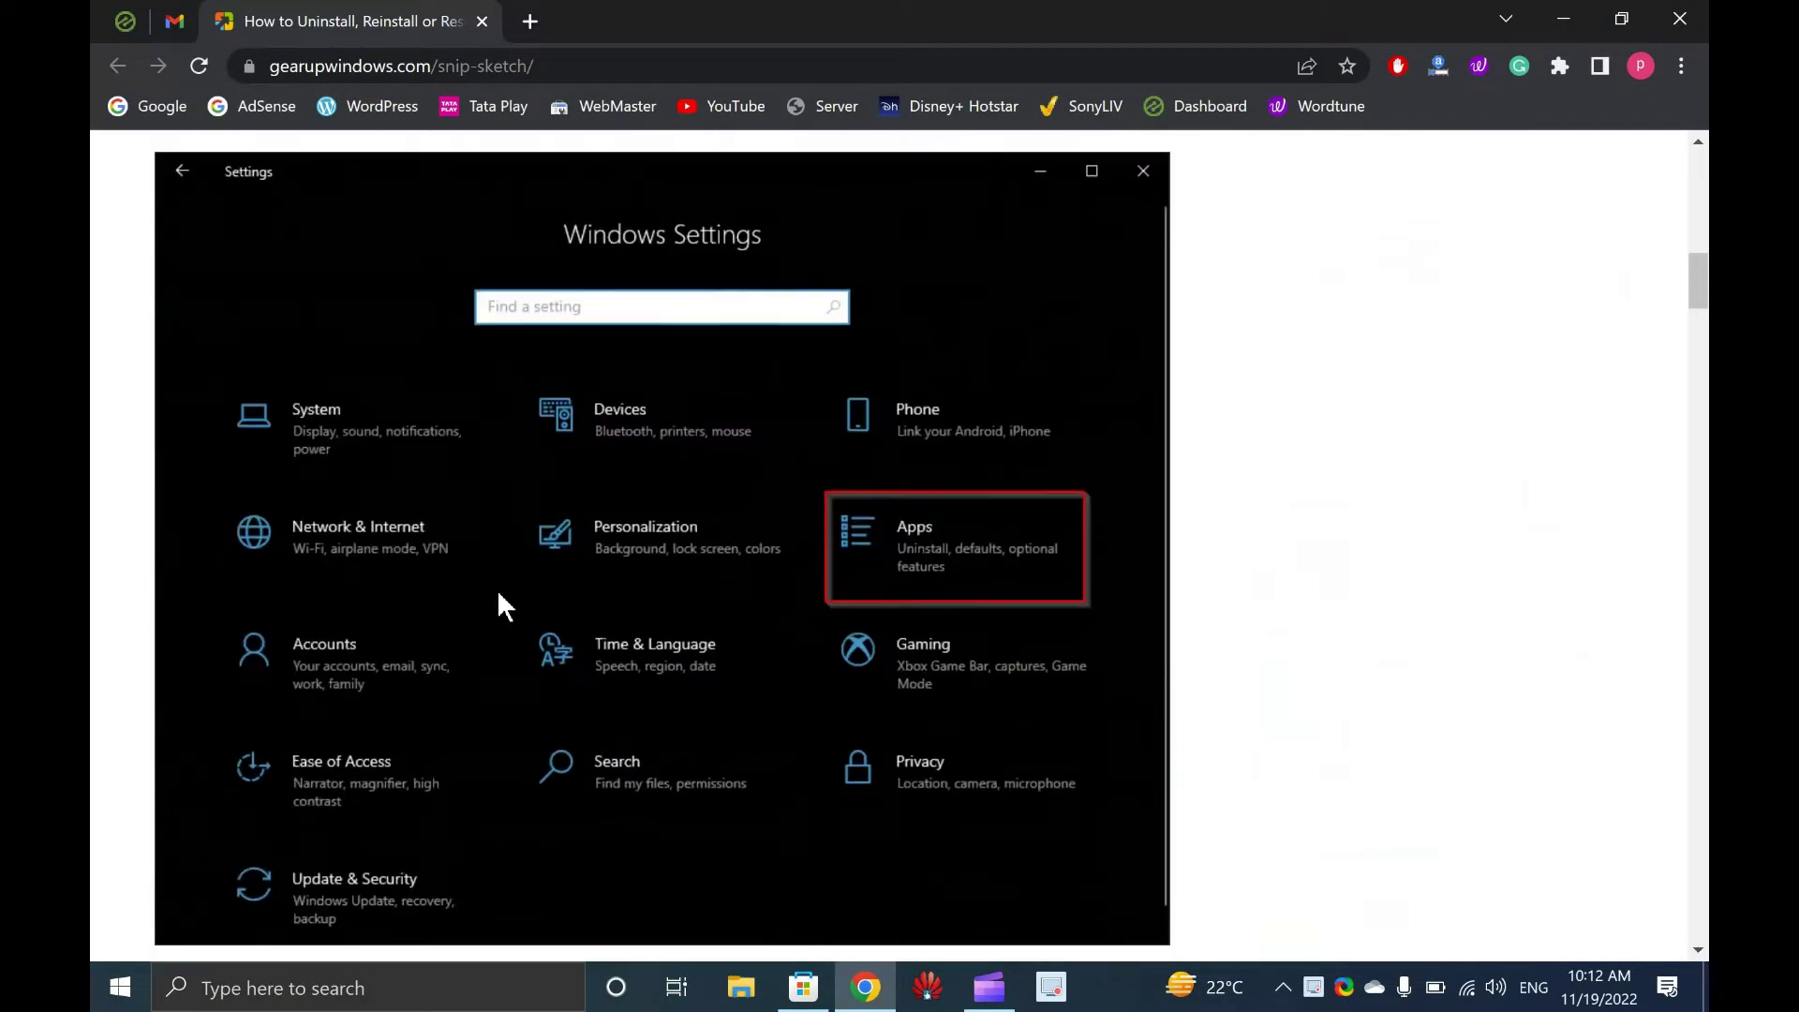
{"action": "scroll", "coordinate": [499, 599], "scroll_direction": "down", "scroll_amount": 10}
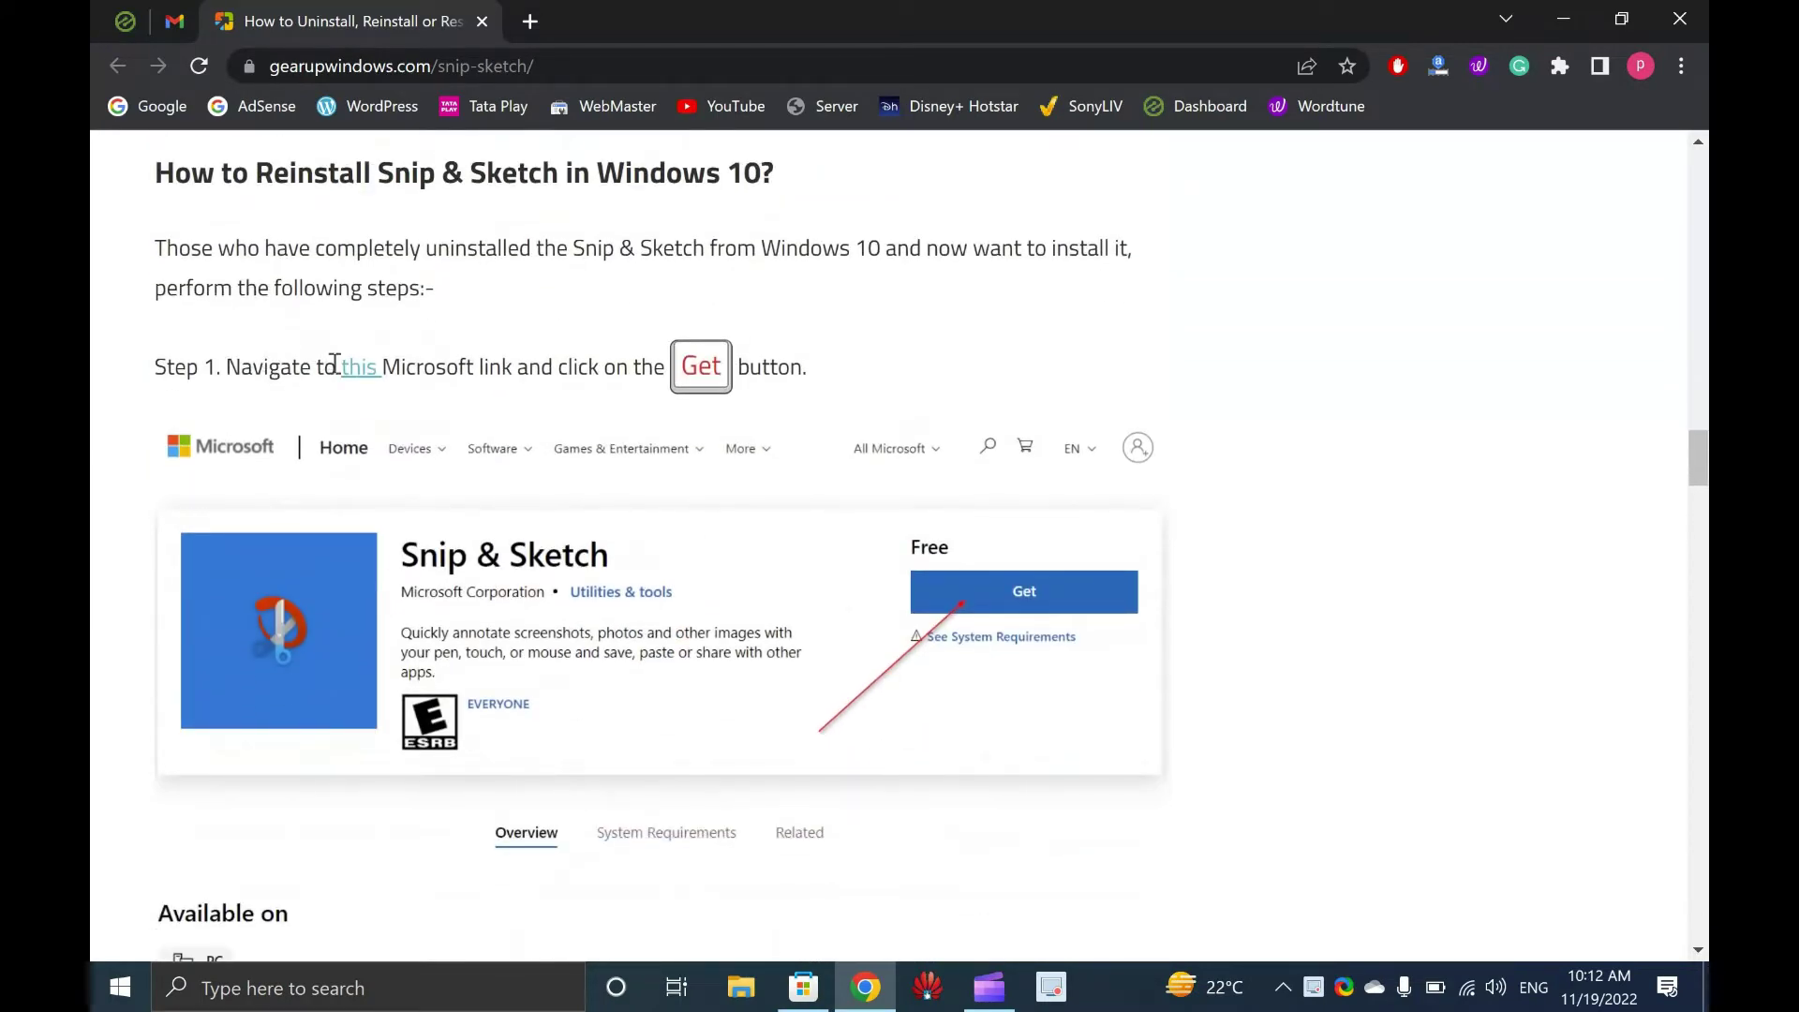
Step: Open the 'this' Microsoft Store link in a new tab, view it, then return to the article
{"action": "right_click", "coordinate": [384, 386]}
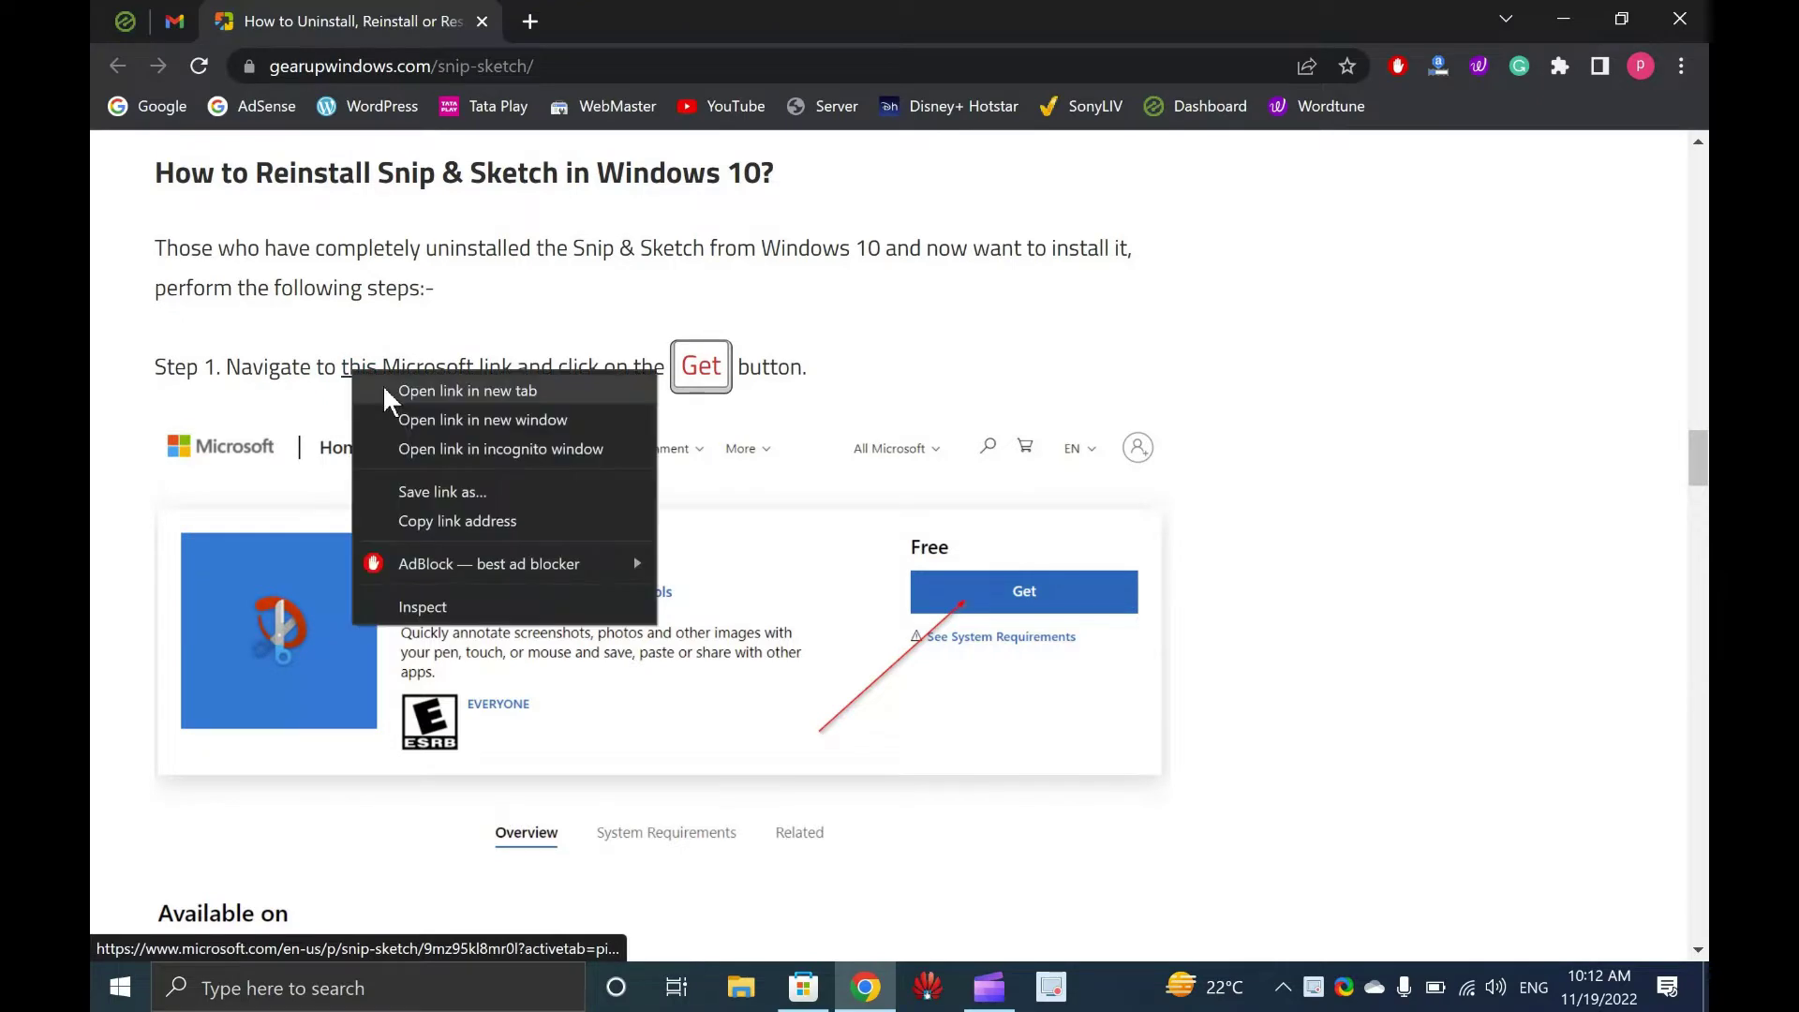
{"action": "left_click", "coordinate": [422, 392]}
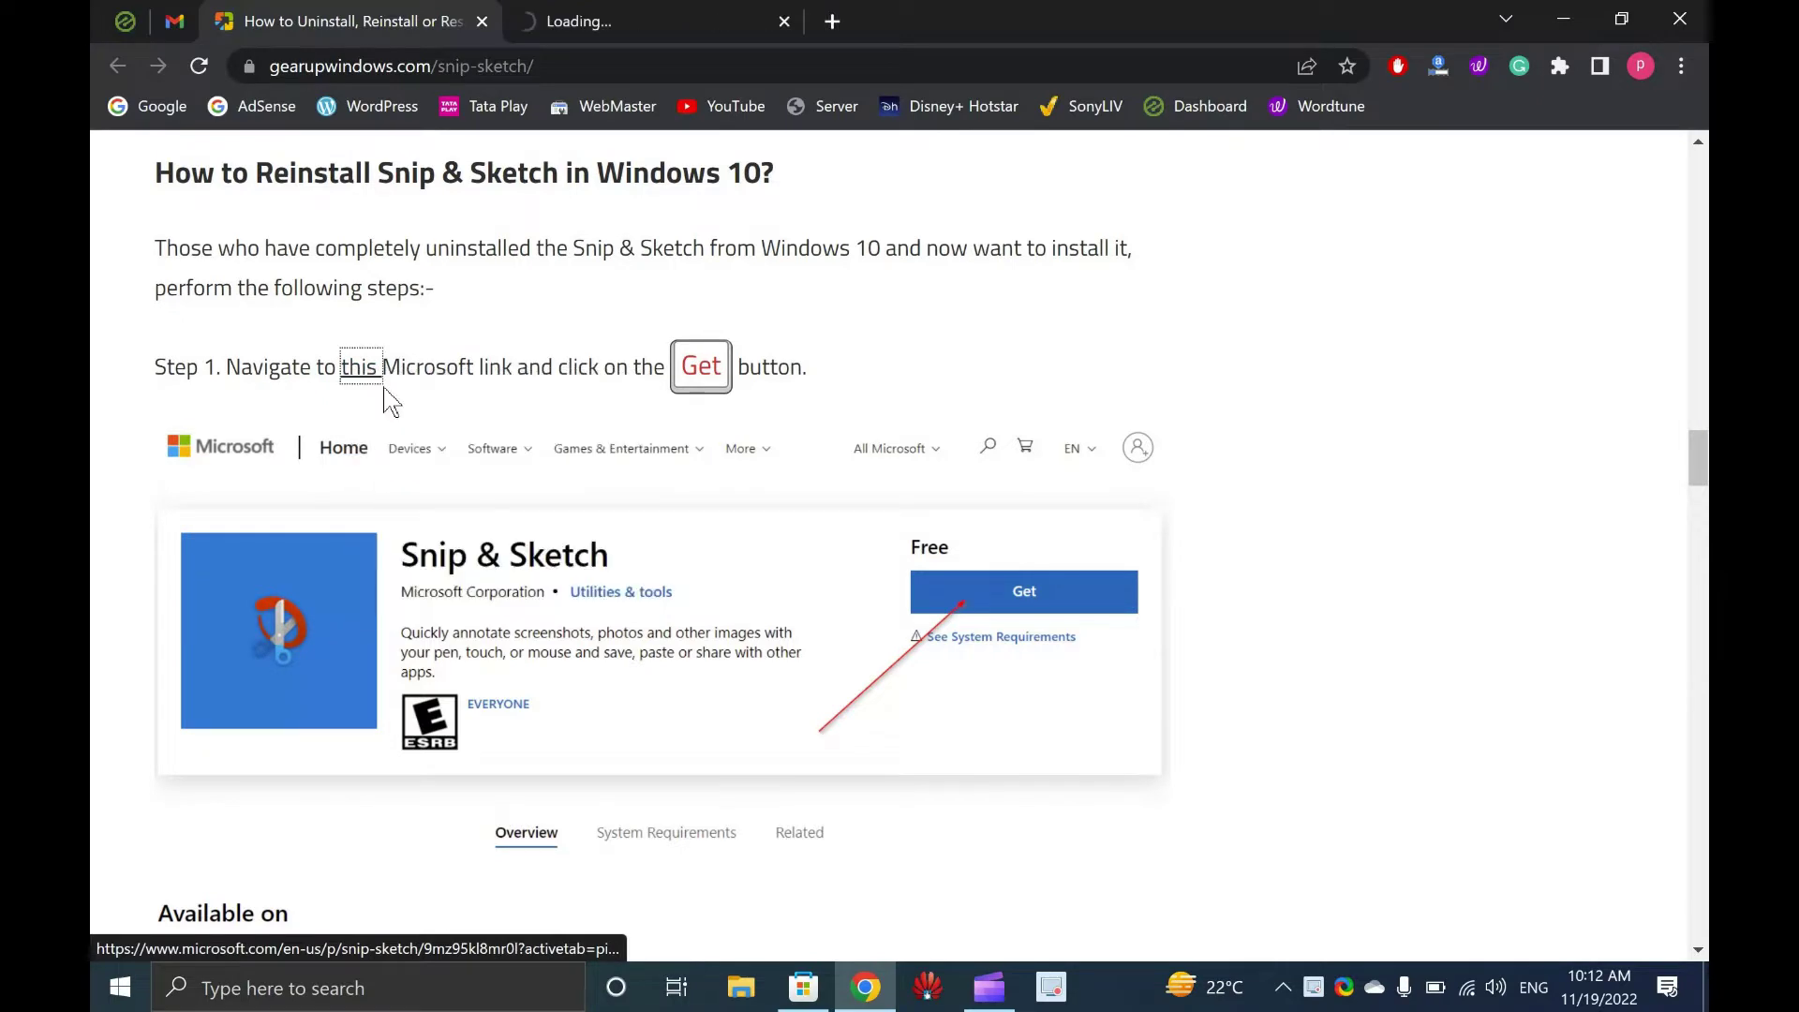
{"action": "left_click", "coordinate": [620, 14]}
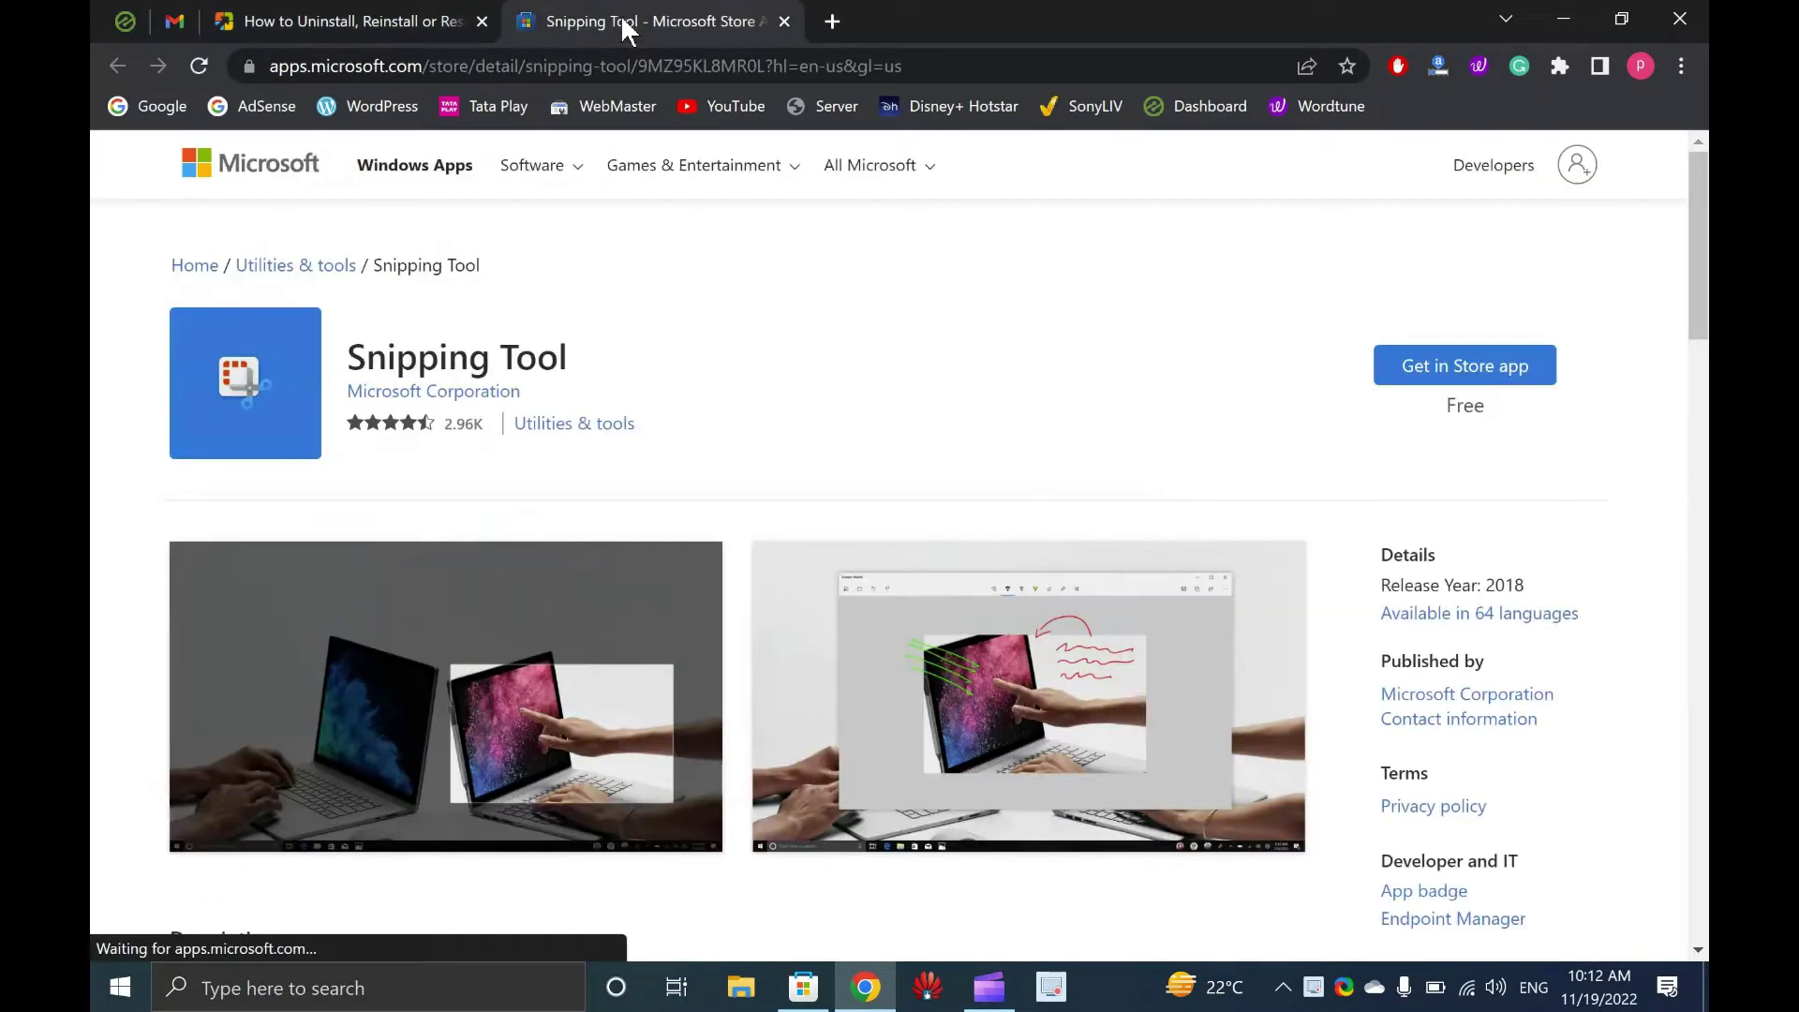
{"action": "left_click", "coordinate": [410, 13]}
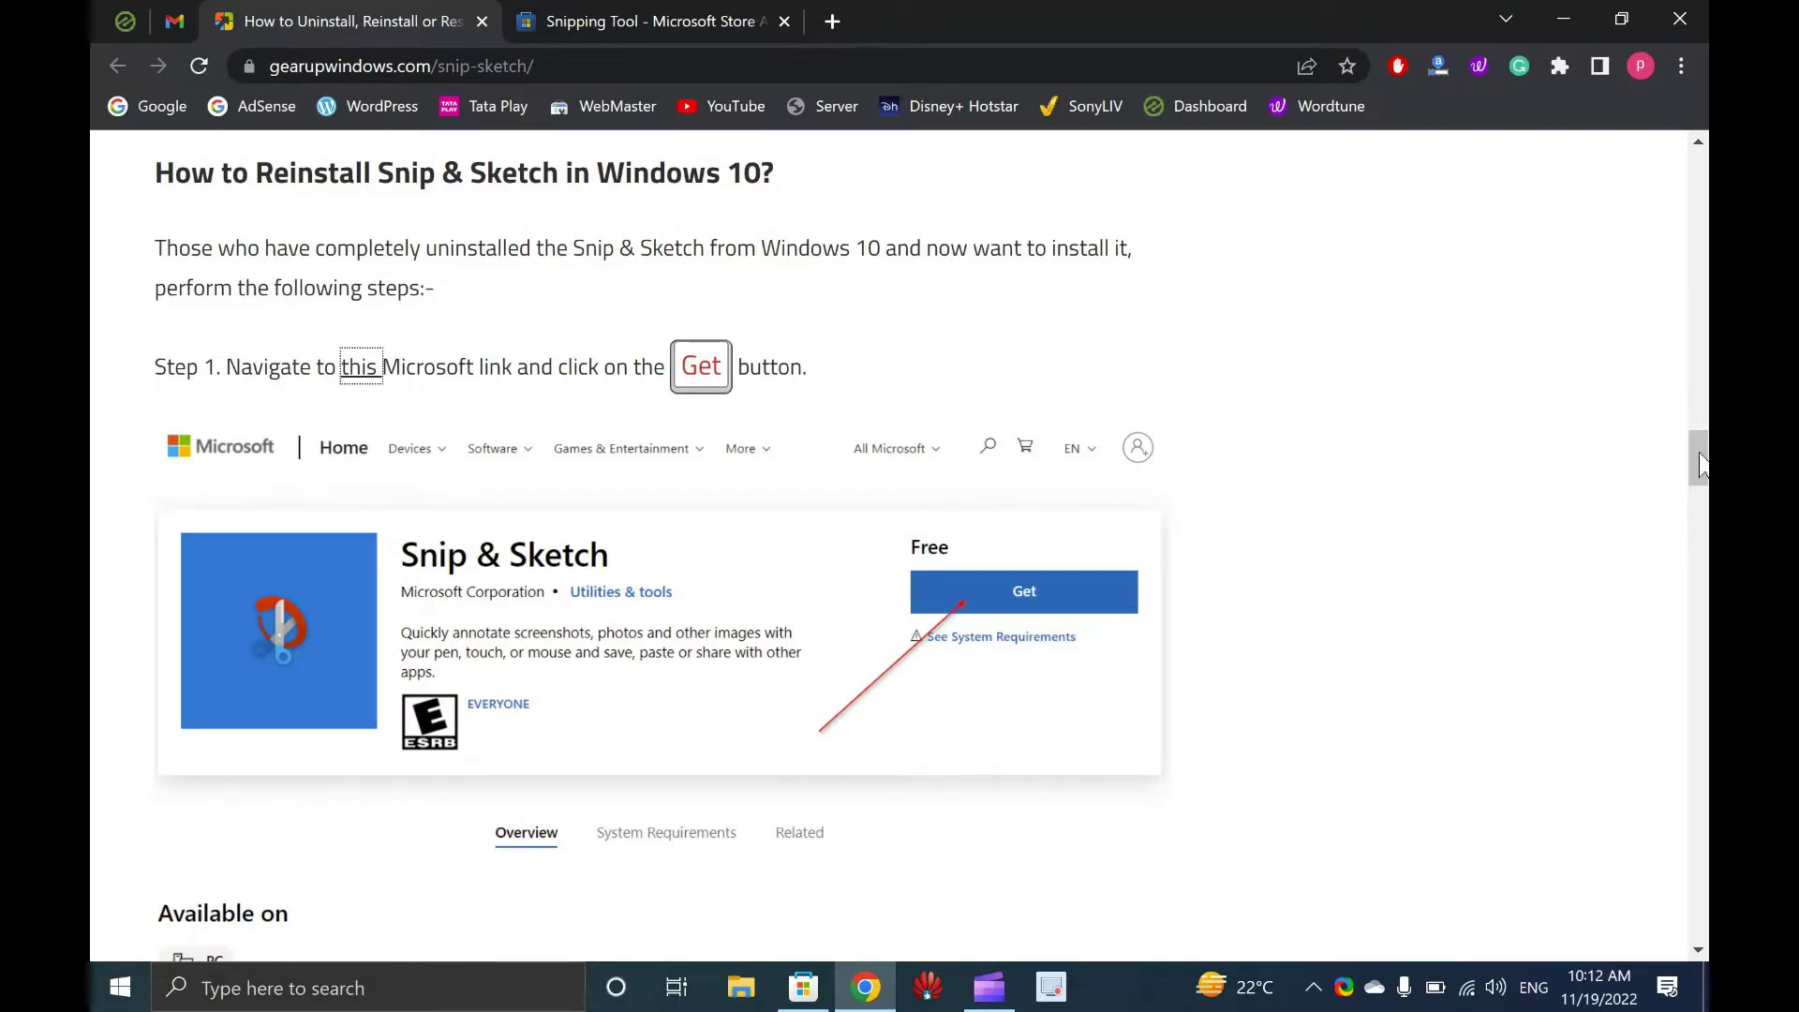
Step: Drag the scrollbar back to the top of the article, showing its title
{"action": "left_click_drag", "start_coordinate": [1698, 458], "coordinate": [1697, 180]}
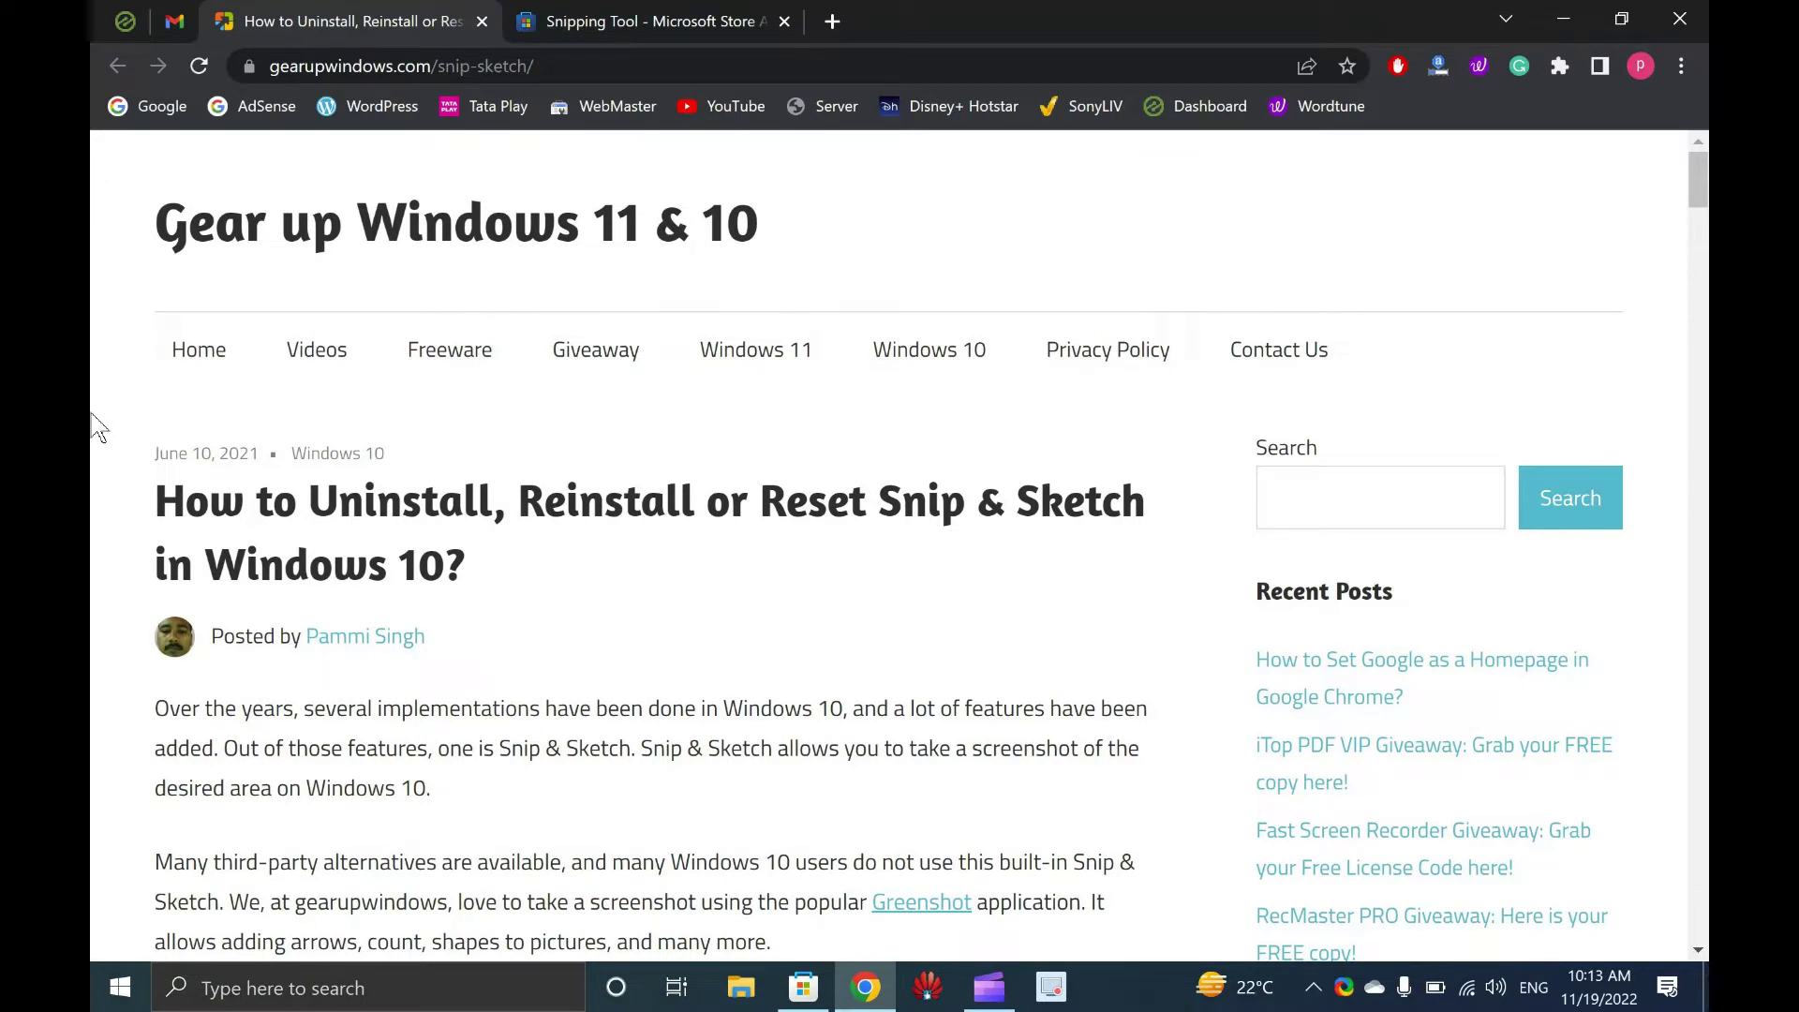
Step: Minimize Chrome and hide the desktop icons via View > Show desktop icons
{"action": "left_click", "coordinate": [1559, 18]}
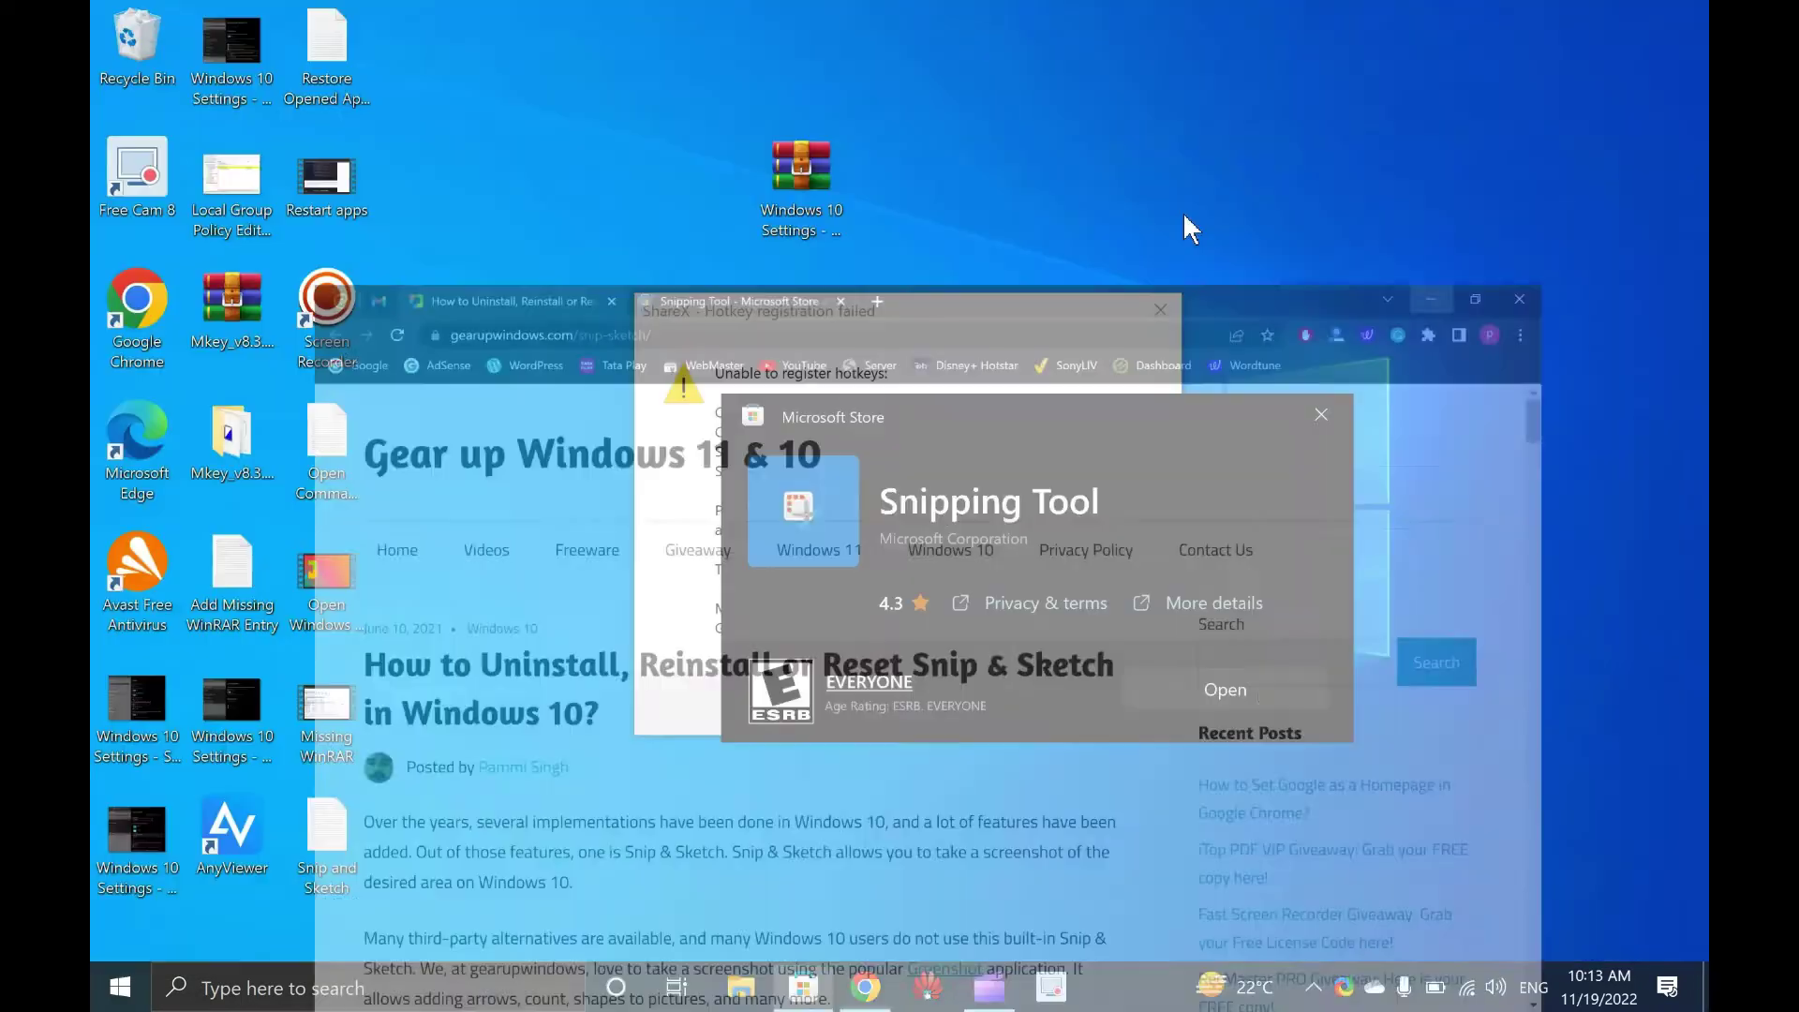
{"action": "right_click", "coordinate": [1218, 252]}
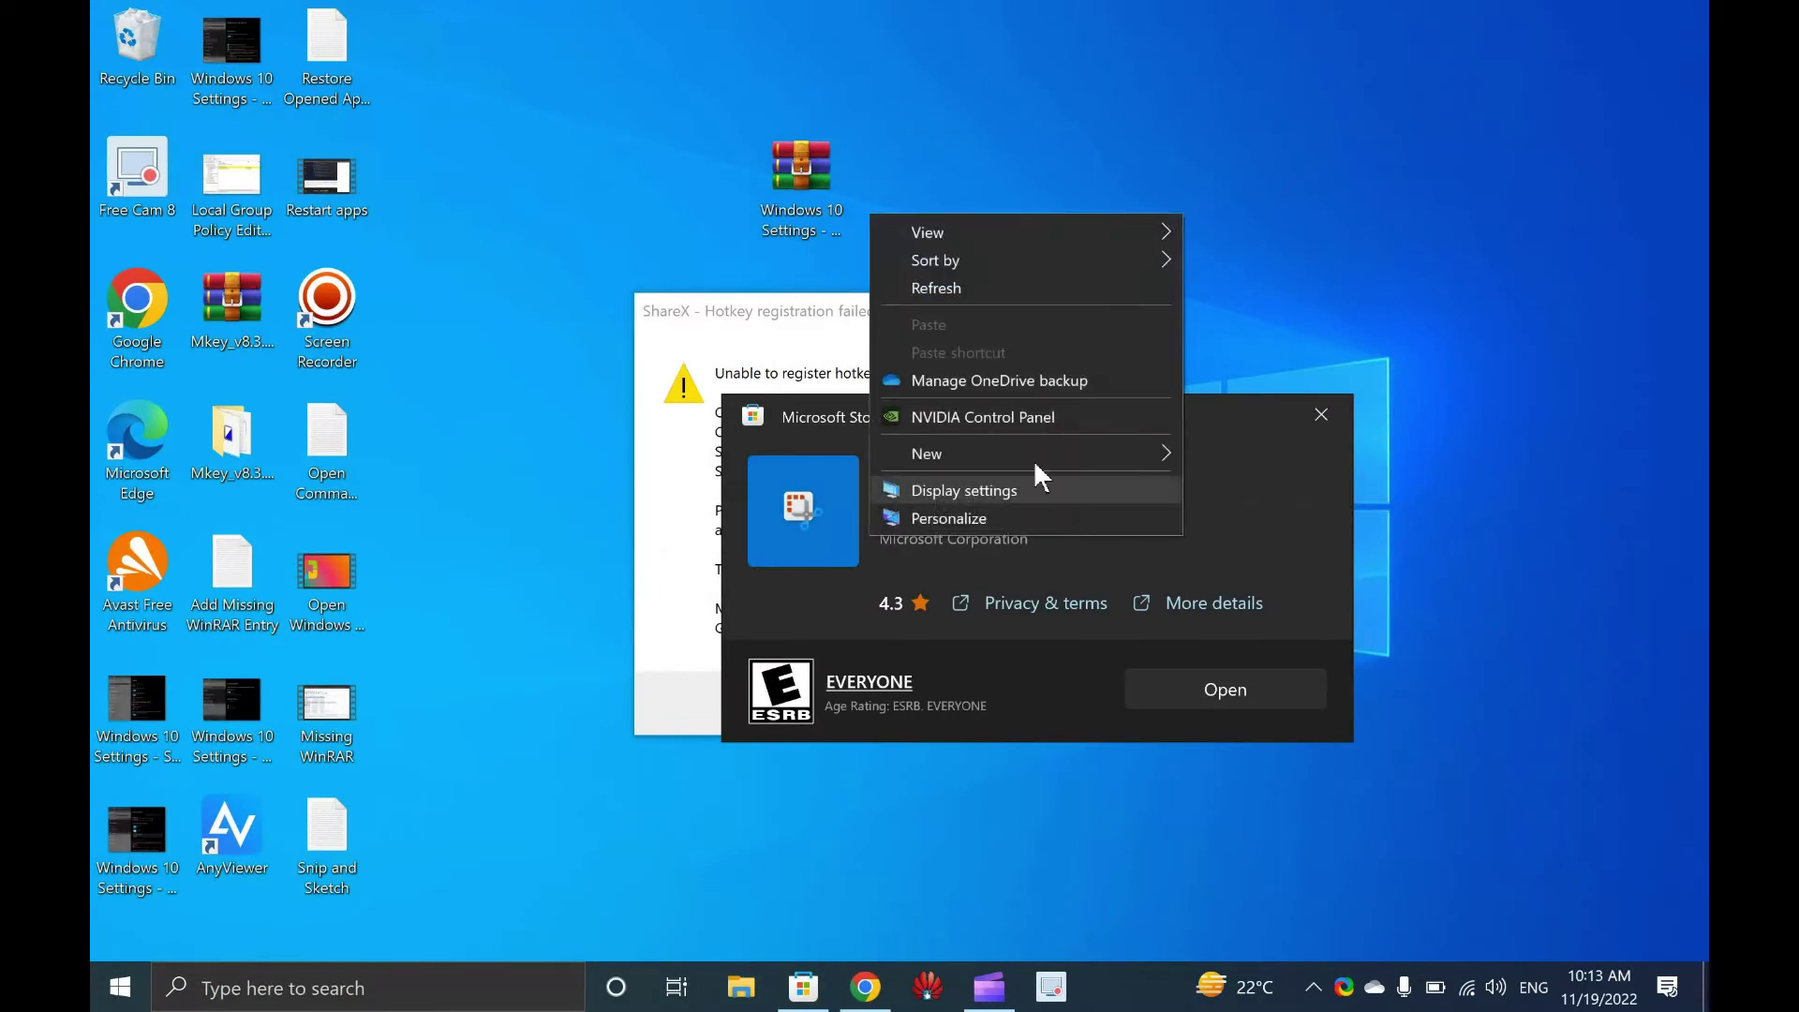
{"action": "mouse_move", "coordinate": [1017, 234]}
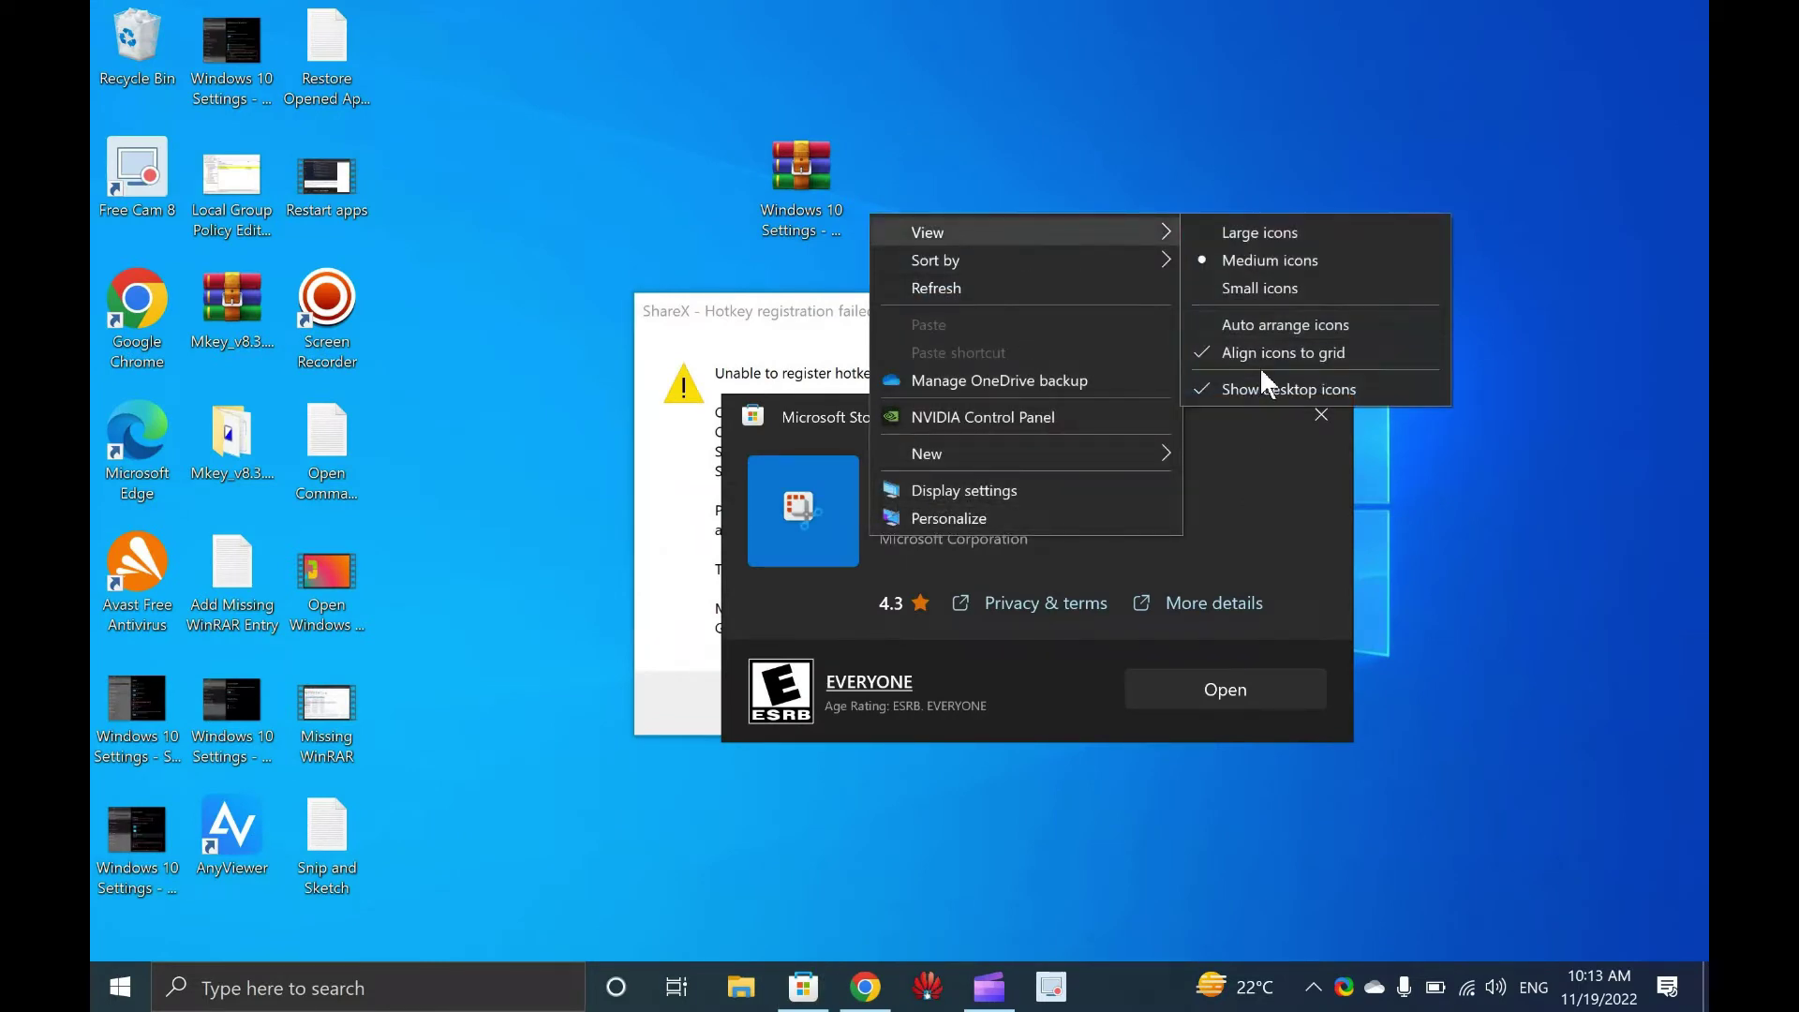
{"action": "left_click", "coordinate": [1257, 389]}
Step: Close the Snipping Tool Store popup, dismiss the ShareX hotkey error, and refresh the desktop
{"action": "left_click", "coordinate": [1321, 414]}
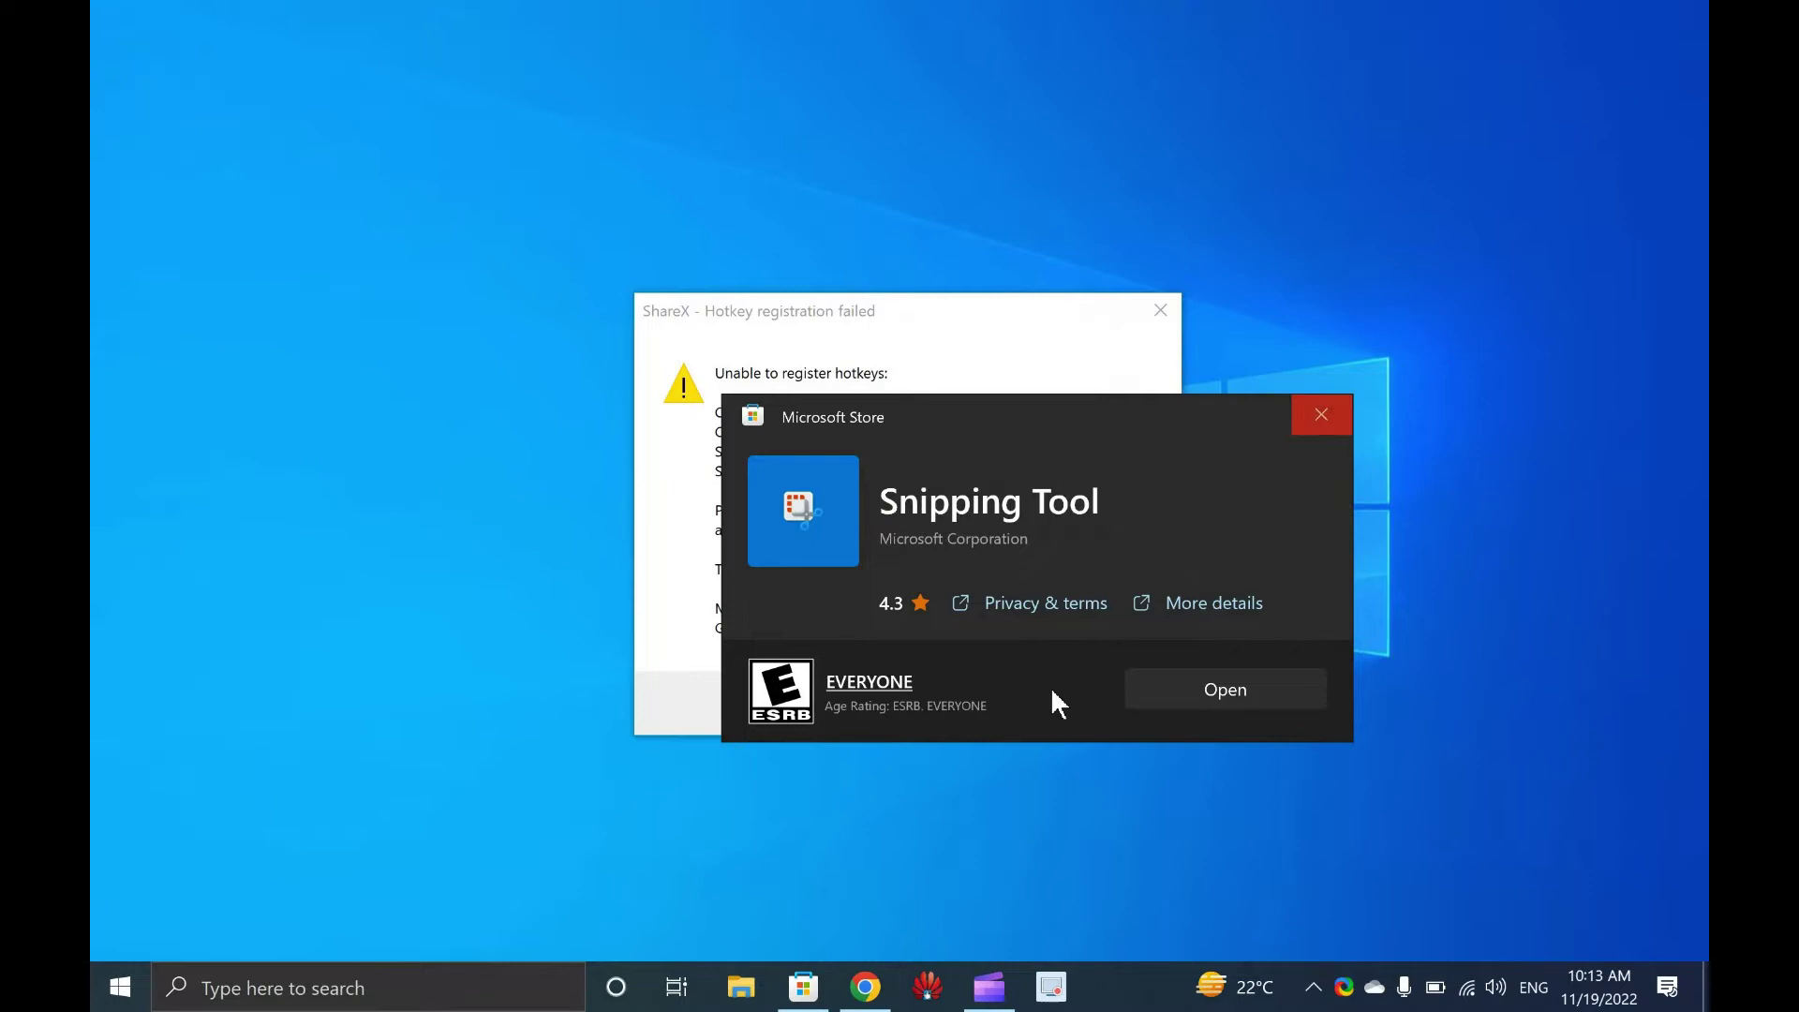
{"action": "left_click", "coordinate": [1079, 703]}
{"action": "right_click", "coordinate": [875, 452]}
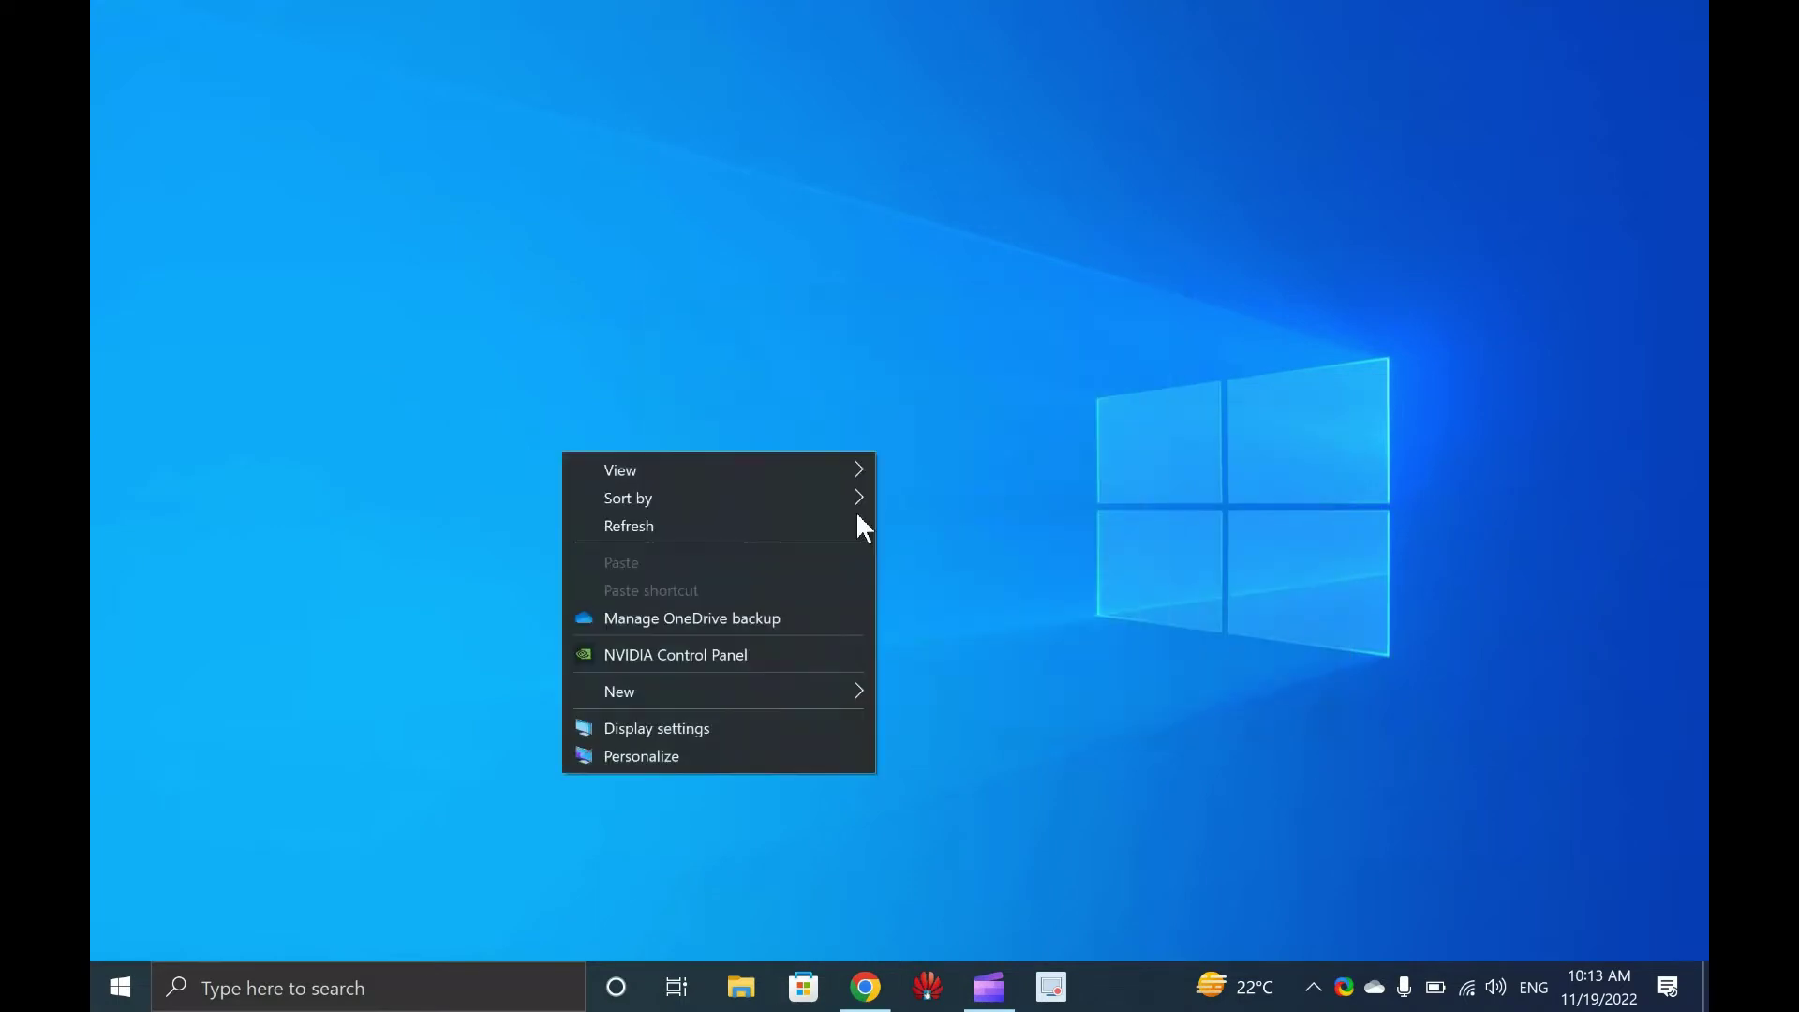
{"action": "left_click", "coordinate": [853, 514]}
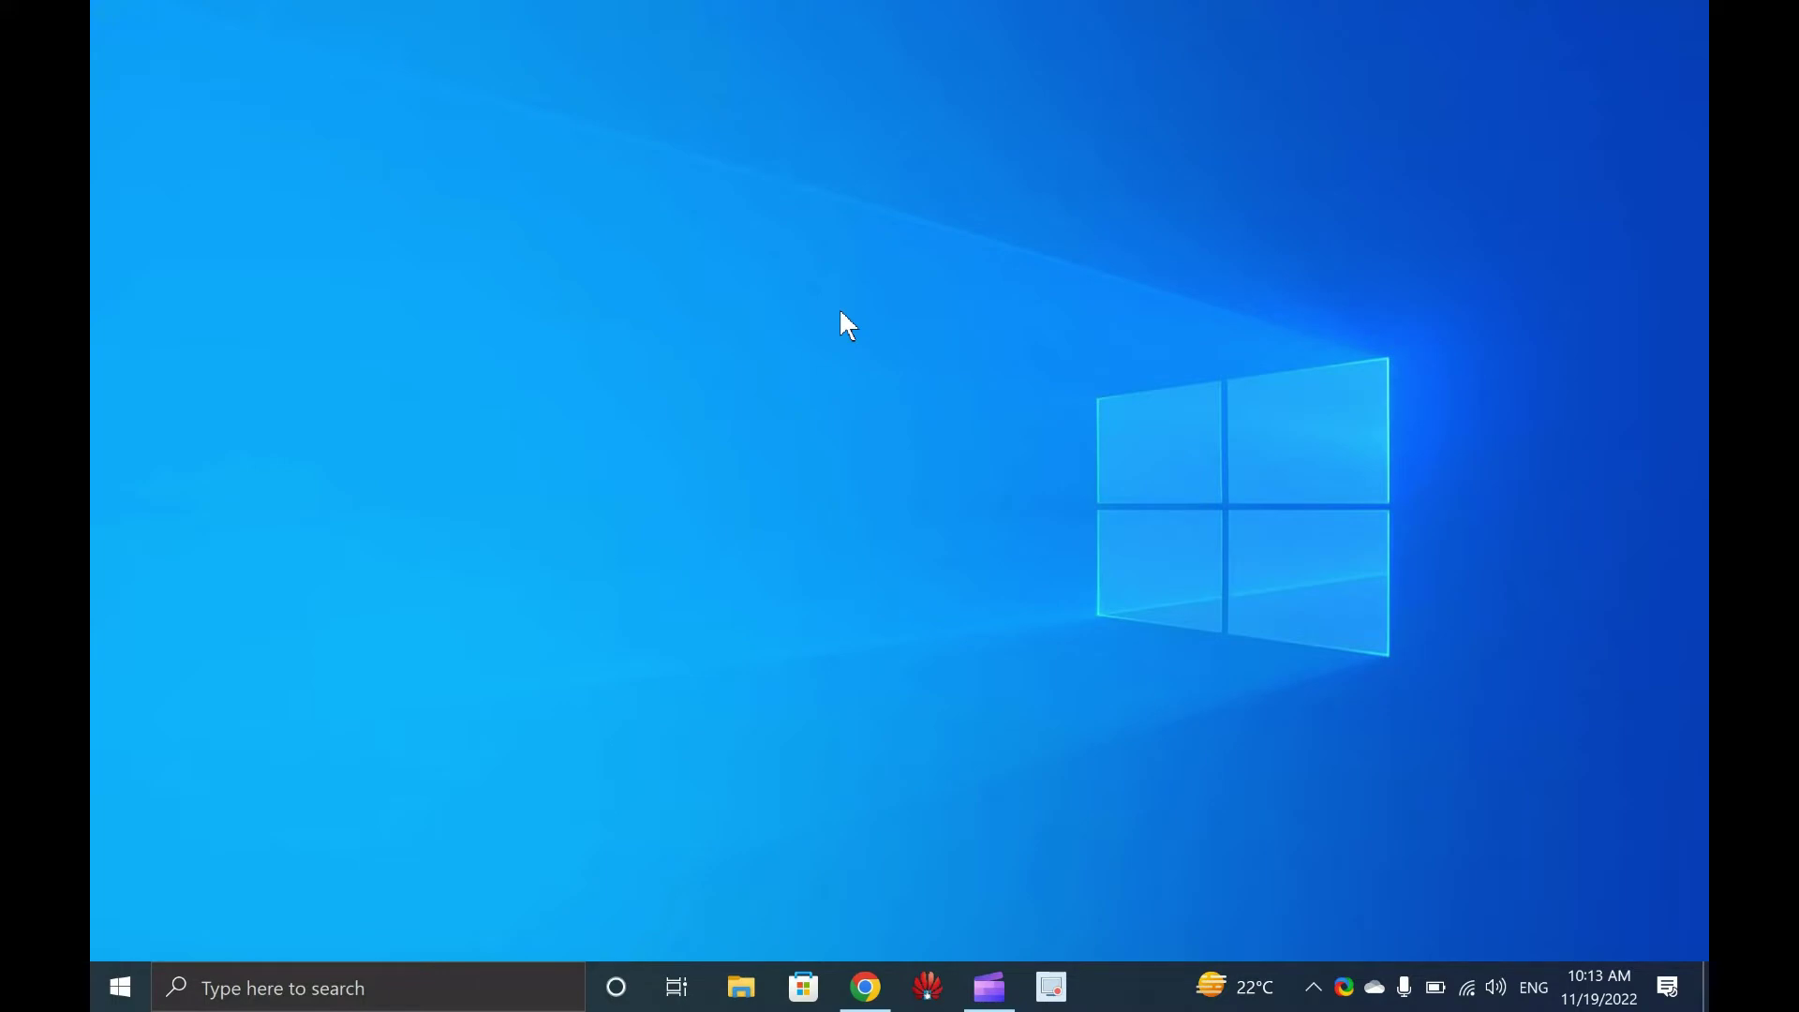
Step: Open Settings > Apps & features and go to Snip & Sketch's Advanced options, scrolled to Reset
{"action": "key", "text": "super+i"}
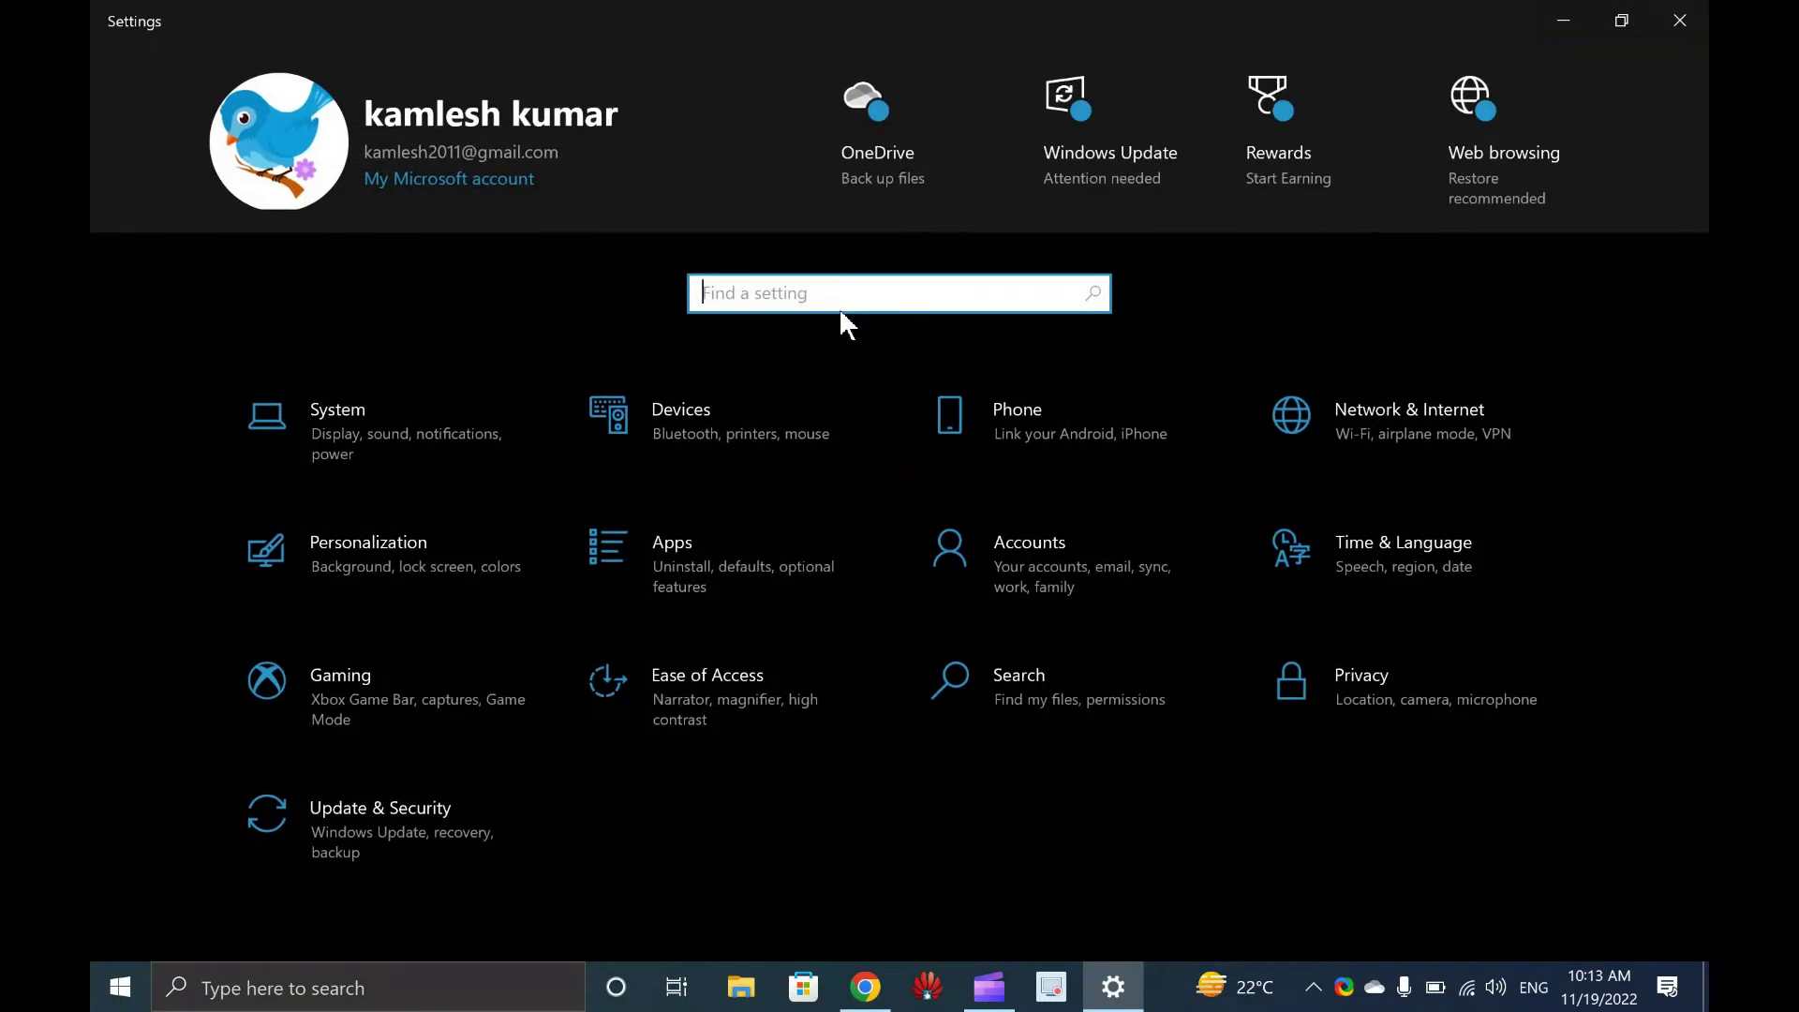
{"action": "left_click", "coordinate": [701, 568]}
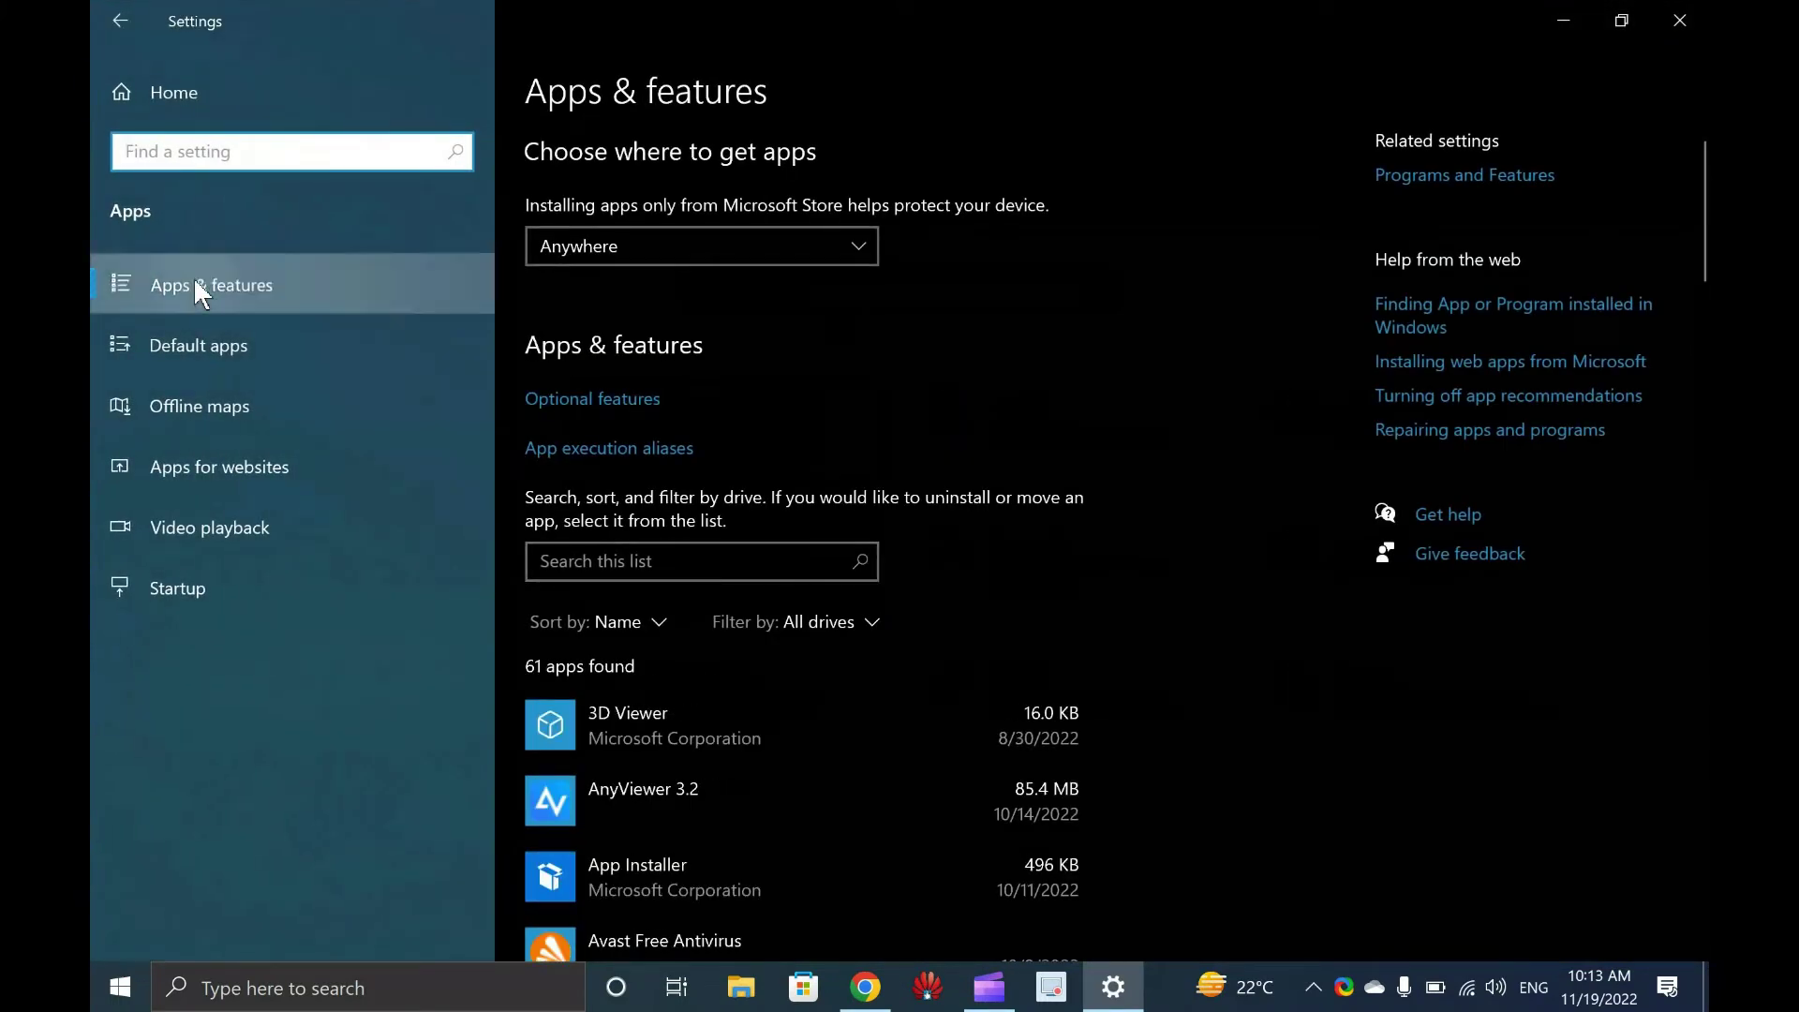
{"action": "scroll", "coordinate": [840, 656], "scroll_direction": "down", "scroll_amount": 10}
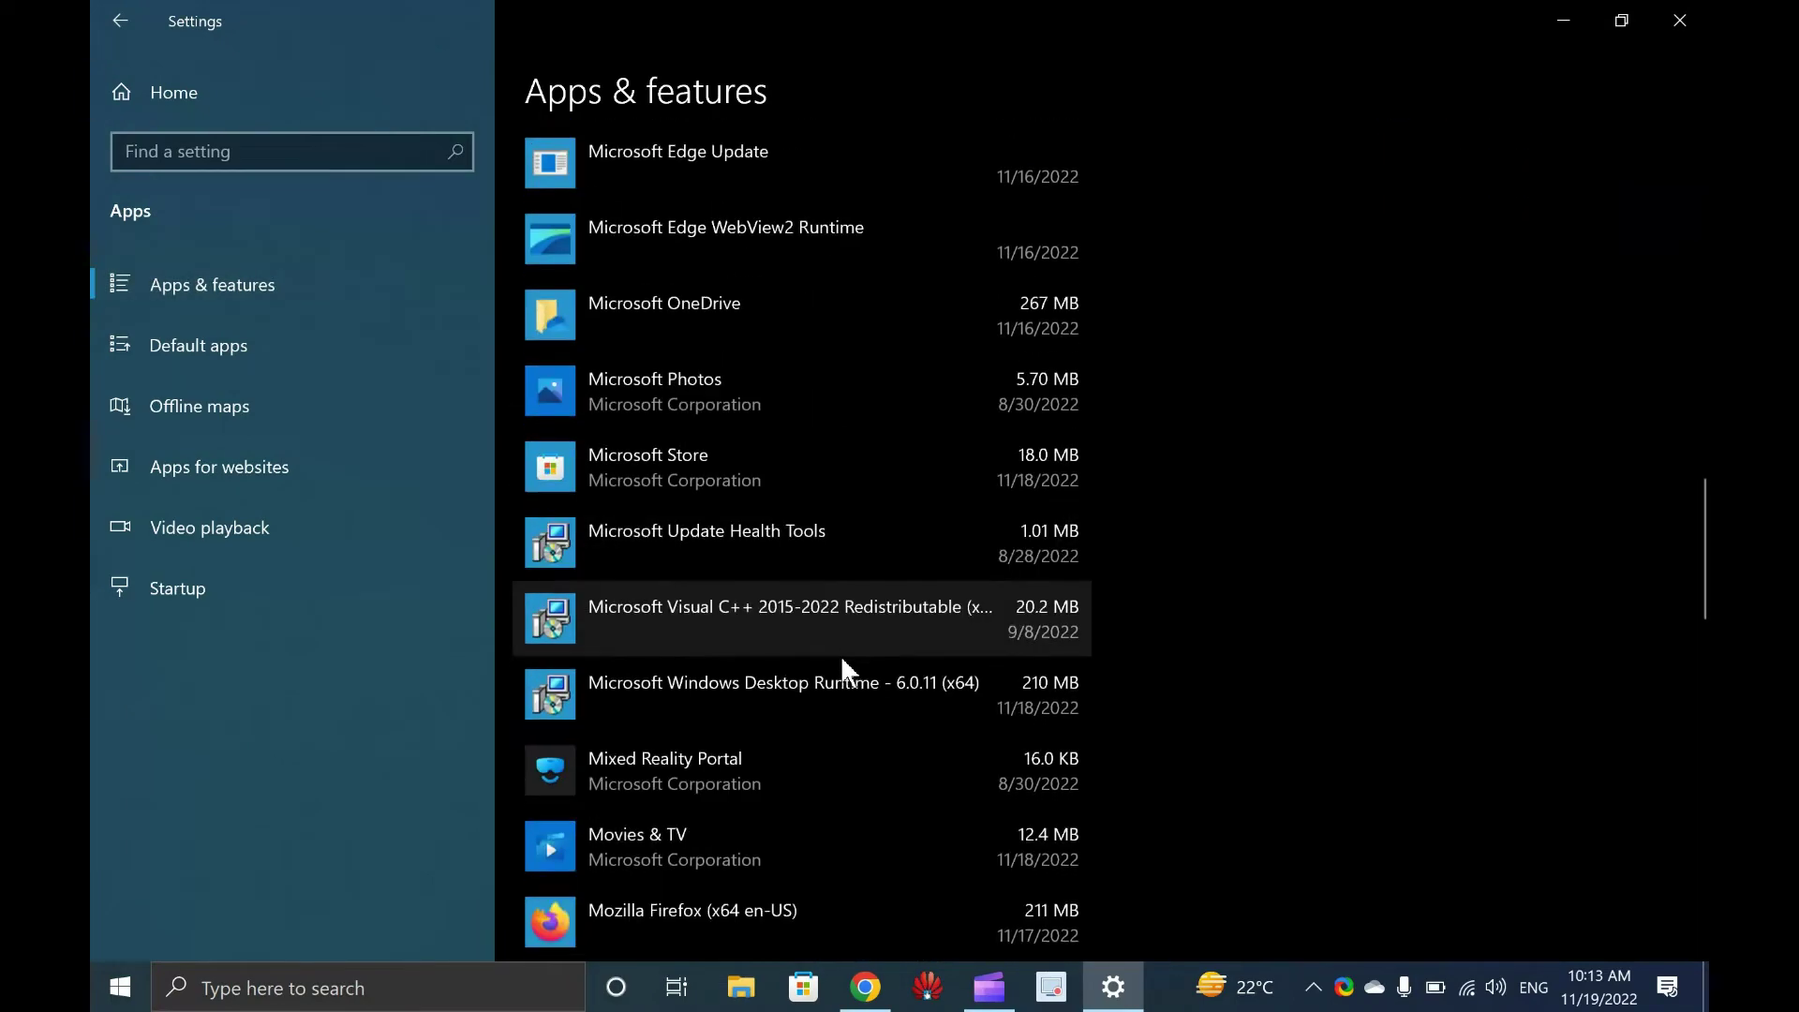
{"action": "scroll", "coordinate": [840, 655], "scroll_direction": "down", "scroll_amount": 8}
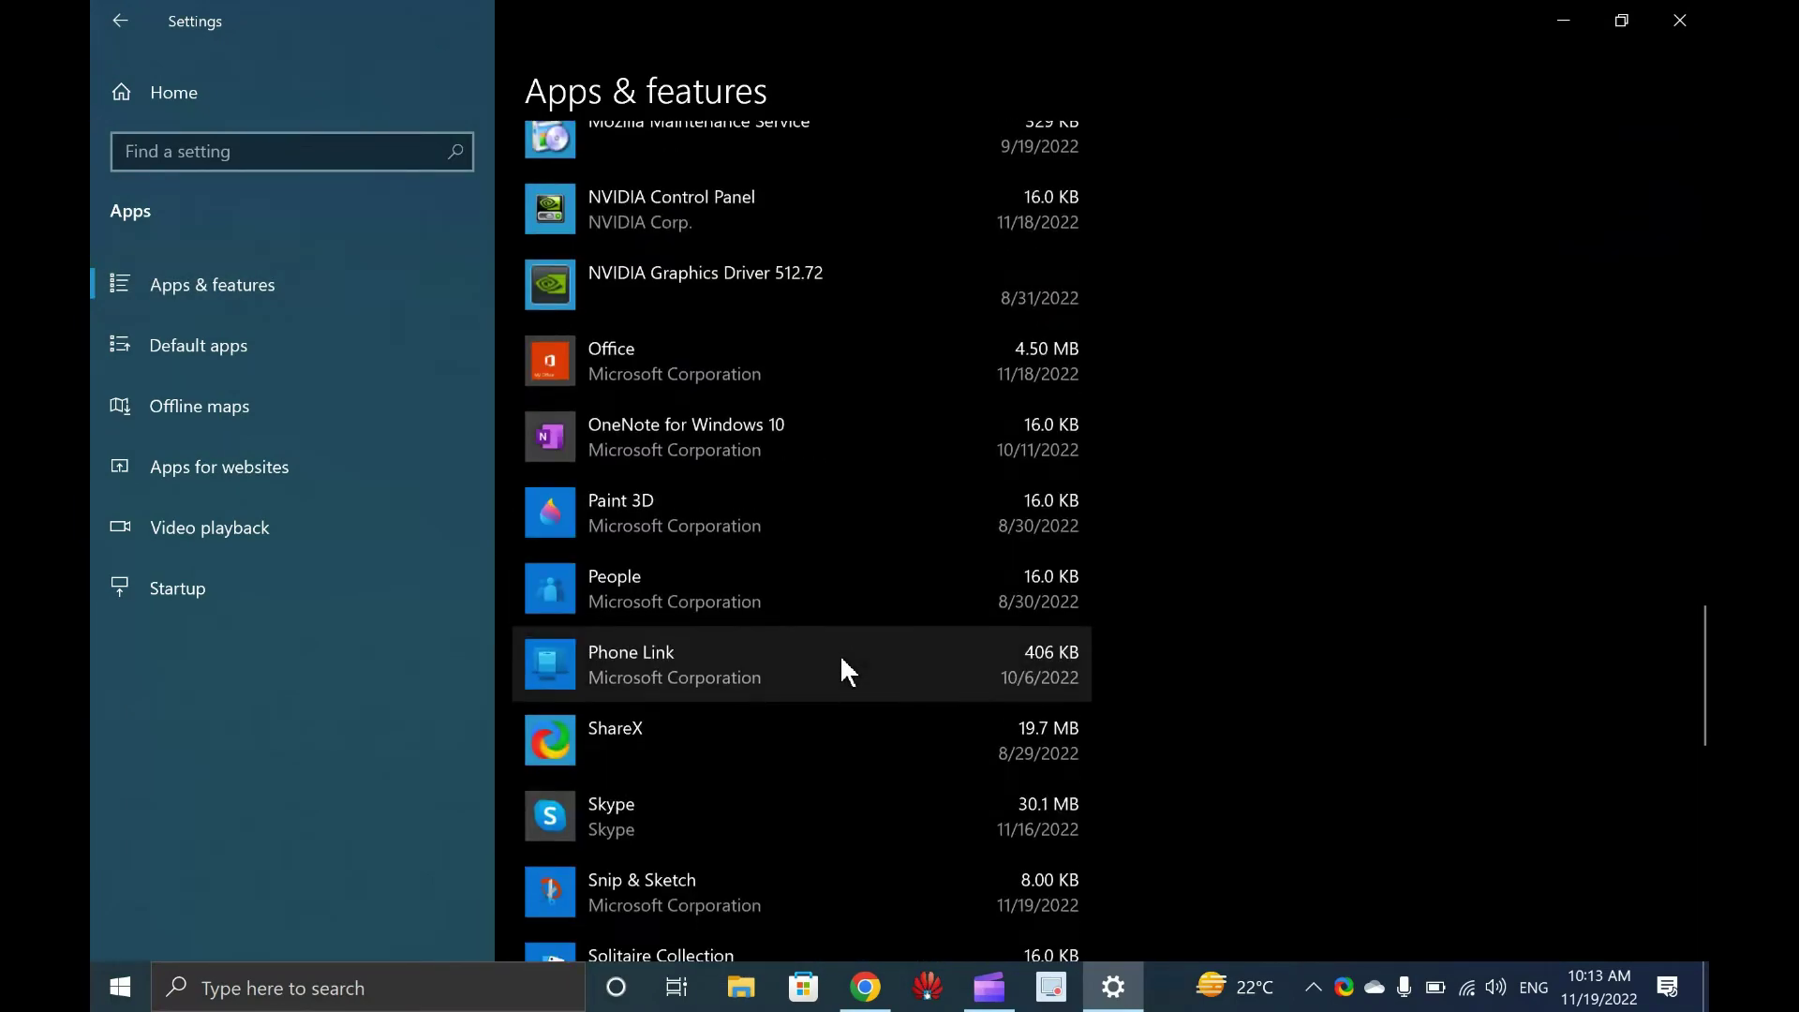
{"action": "scroll", "coordinate": [840, 654], "scroll_direction": "down", "scroll_amount": 3}
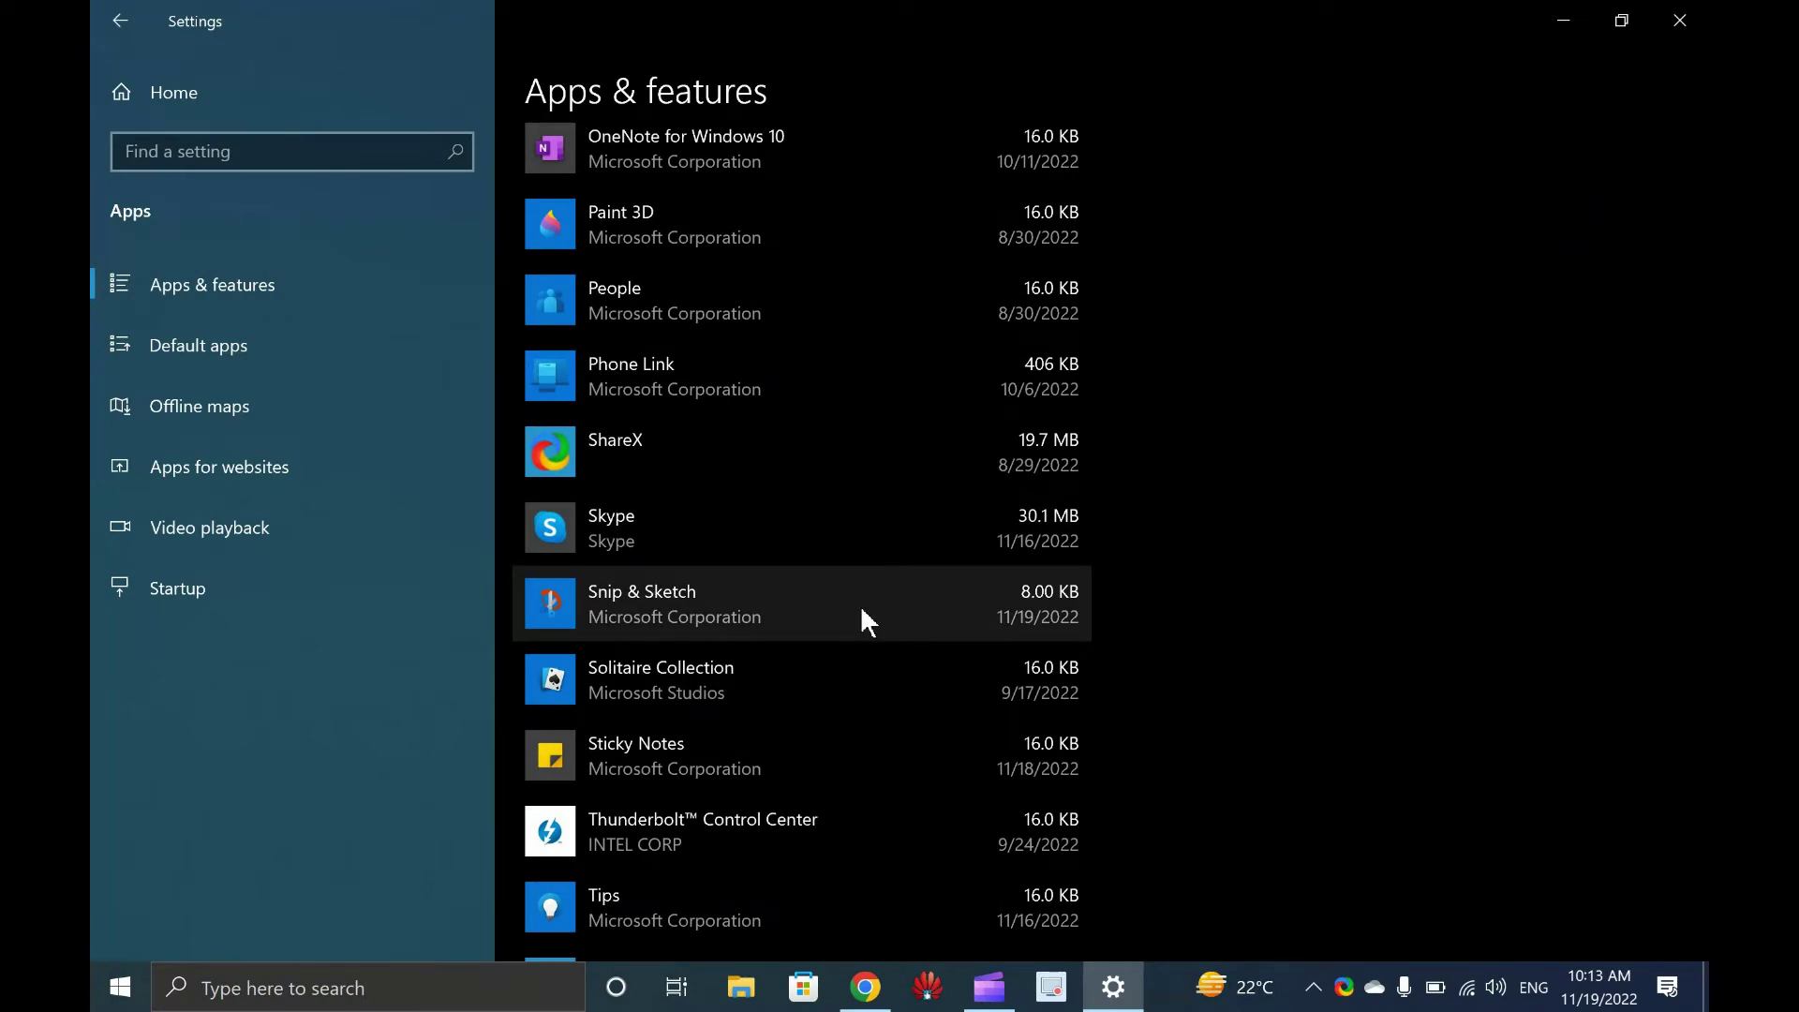
{"action": "left_click", "coordinate": [860, 605]}
{"action": "scroll", "coordinate": [710, 512], "scroll_direction": "down", "scroll_amount": 1}
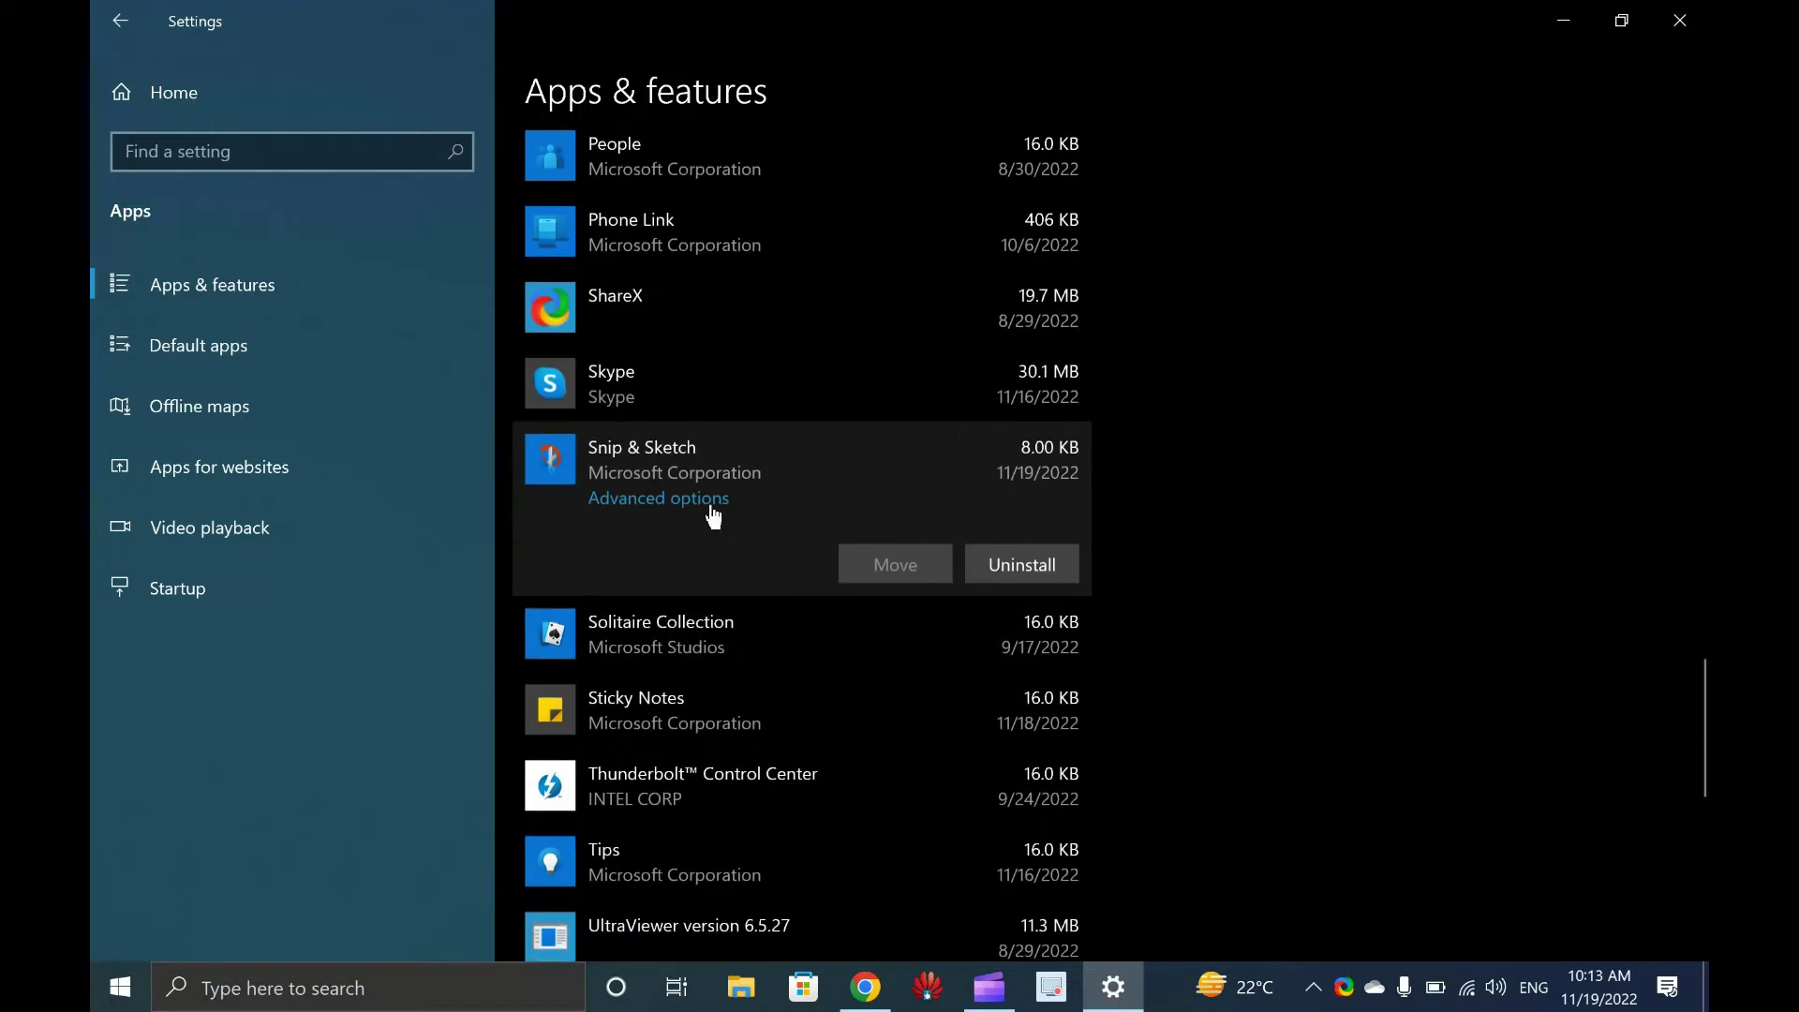
{"action": "left_click", "coordinate": [710, 502]}
{"action": "scroll", "coordinate": [665, 557], "scroll_direction": "down", "scroll_amount": 6}
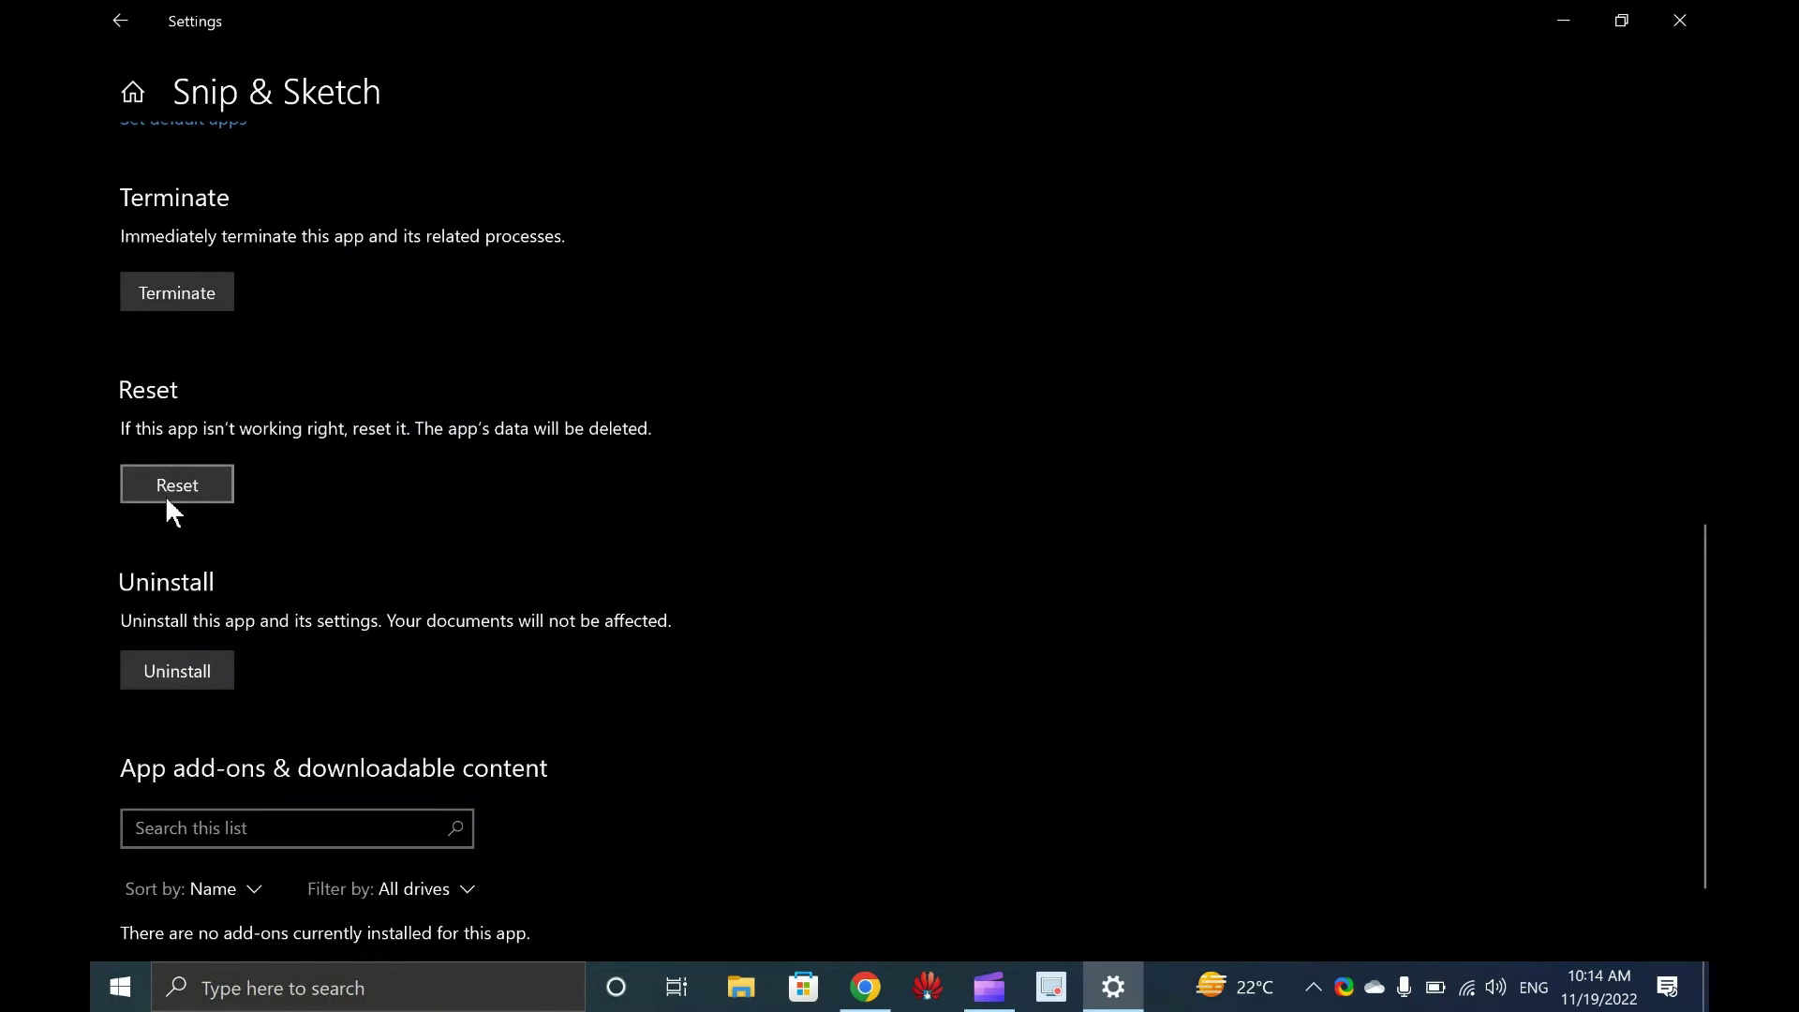
Step: Reset Snip & Sketch's app data, confirming in the flyout, then close Settings
{"action": "left_click", "coordinate": [172, 485]}
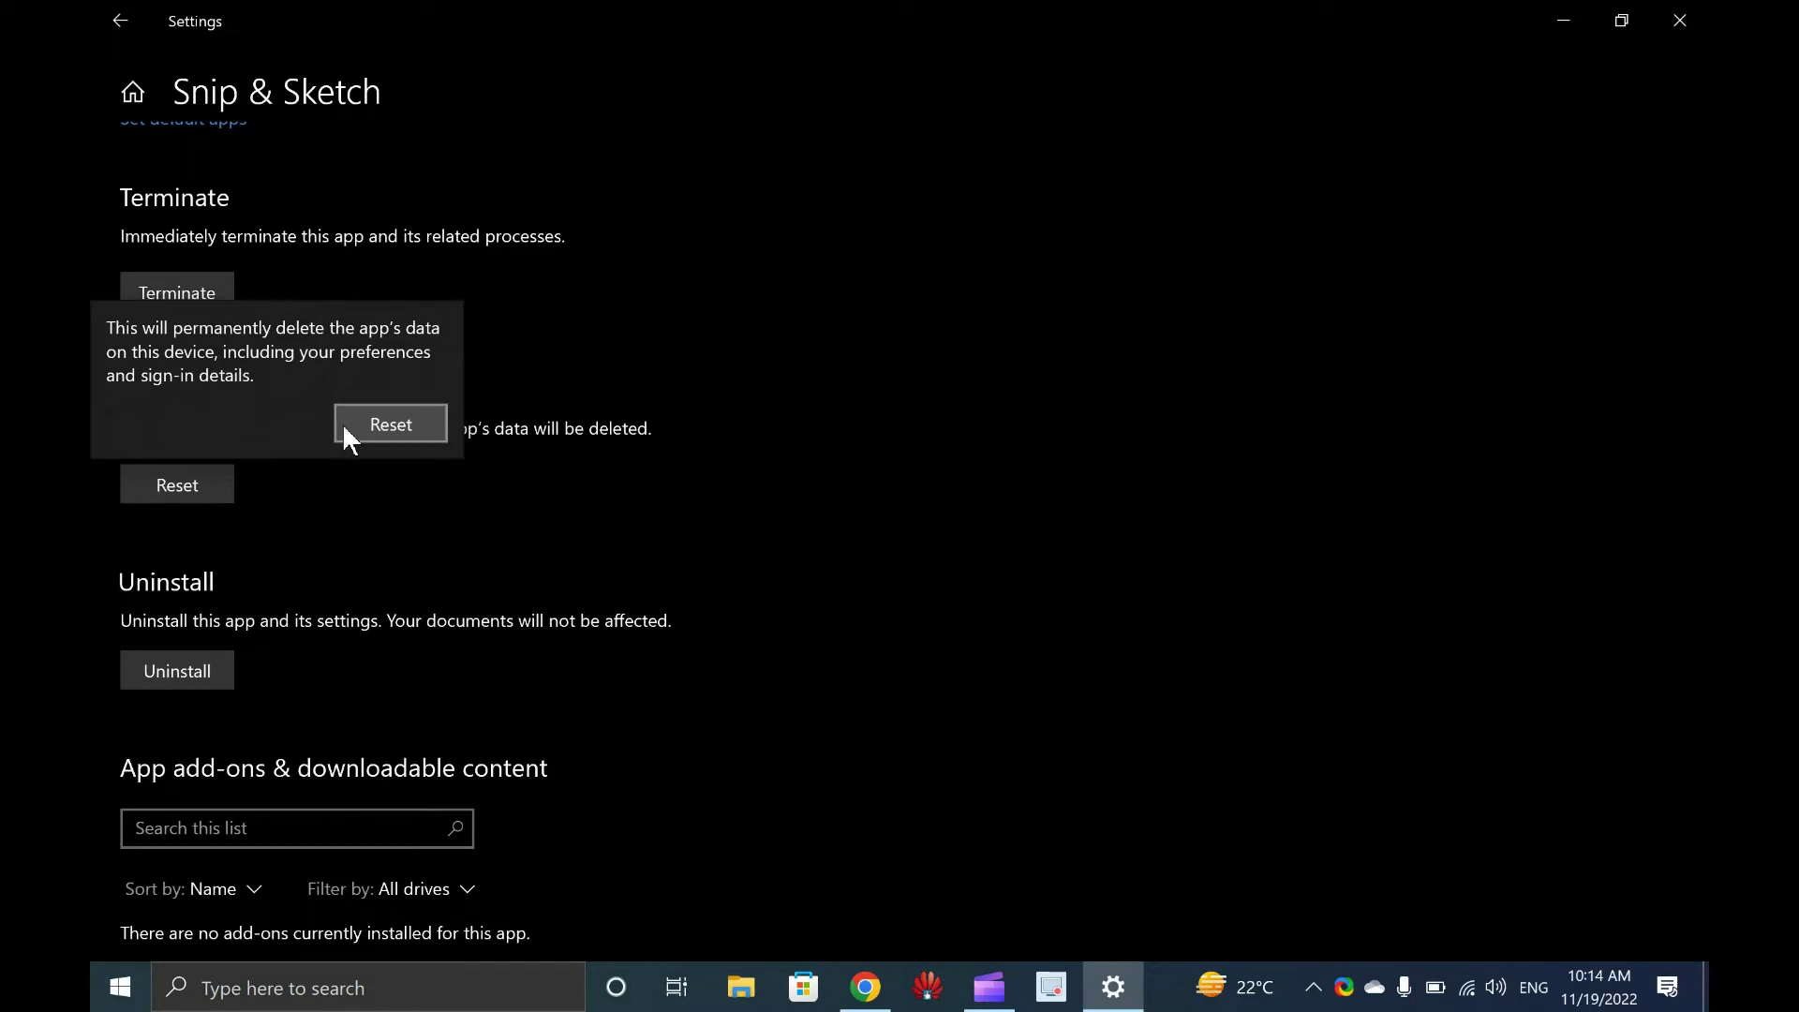
{"action": "left_click", "coordinate": [341, 423]}
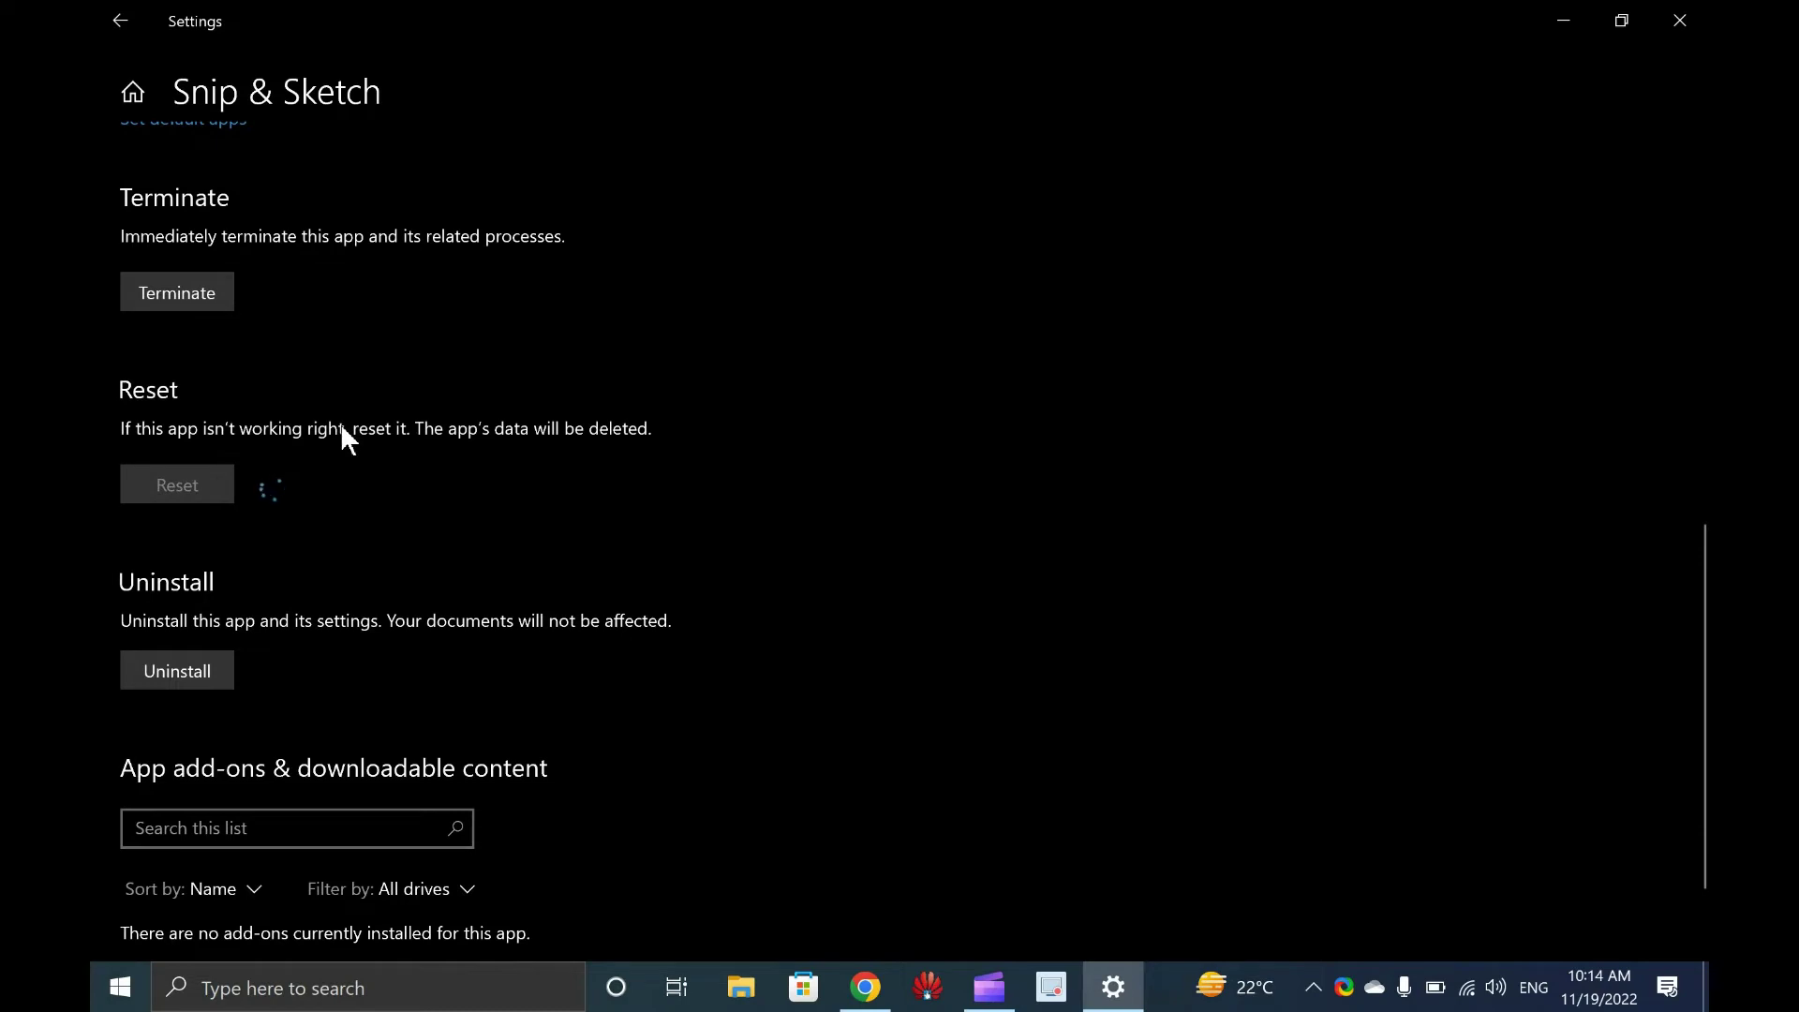
{"action": "left_click", "coordinate": [1680, 24]}
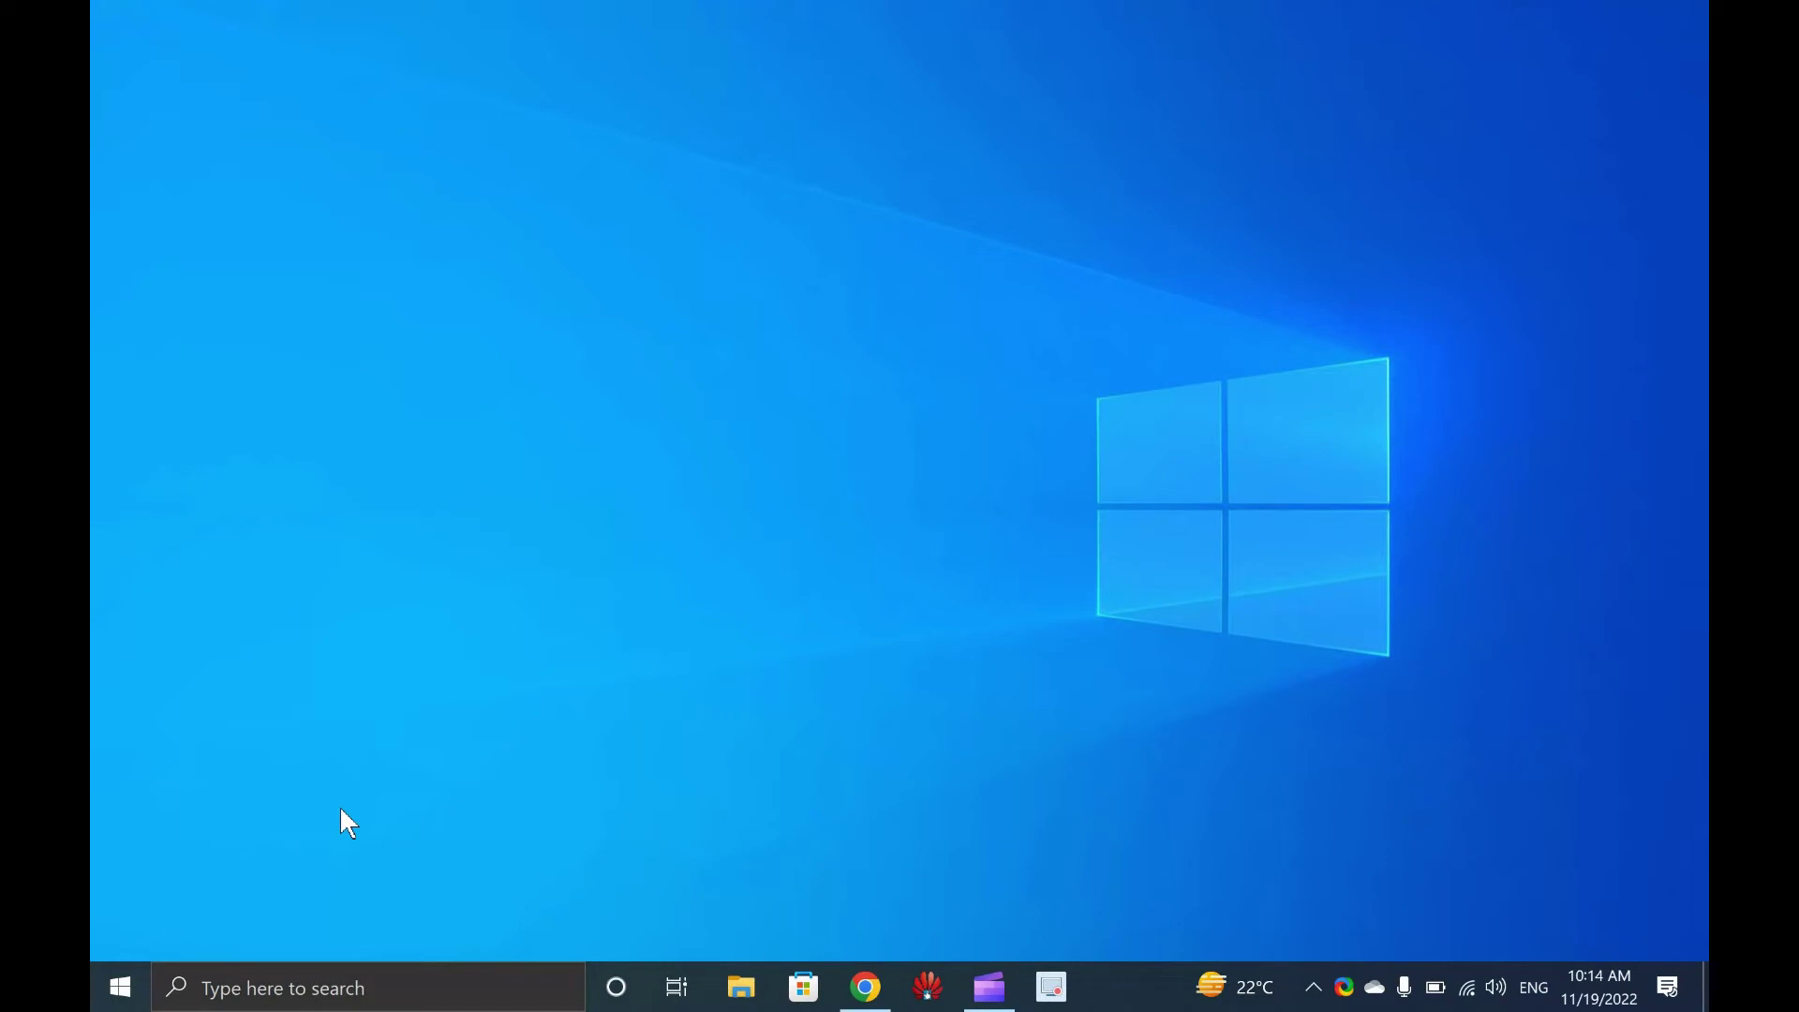
Step: Reopen Settings with Win+I and scroll Apps & features down to Snip & Sketch
{"action": "key", "text": "super+i"}
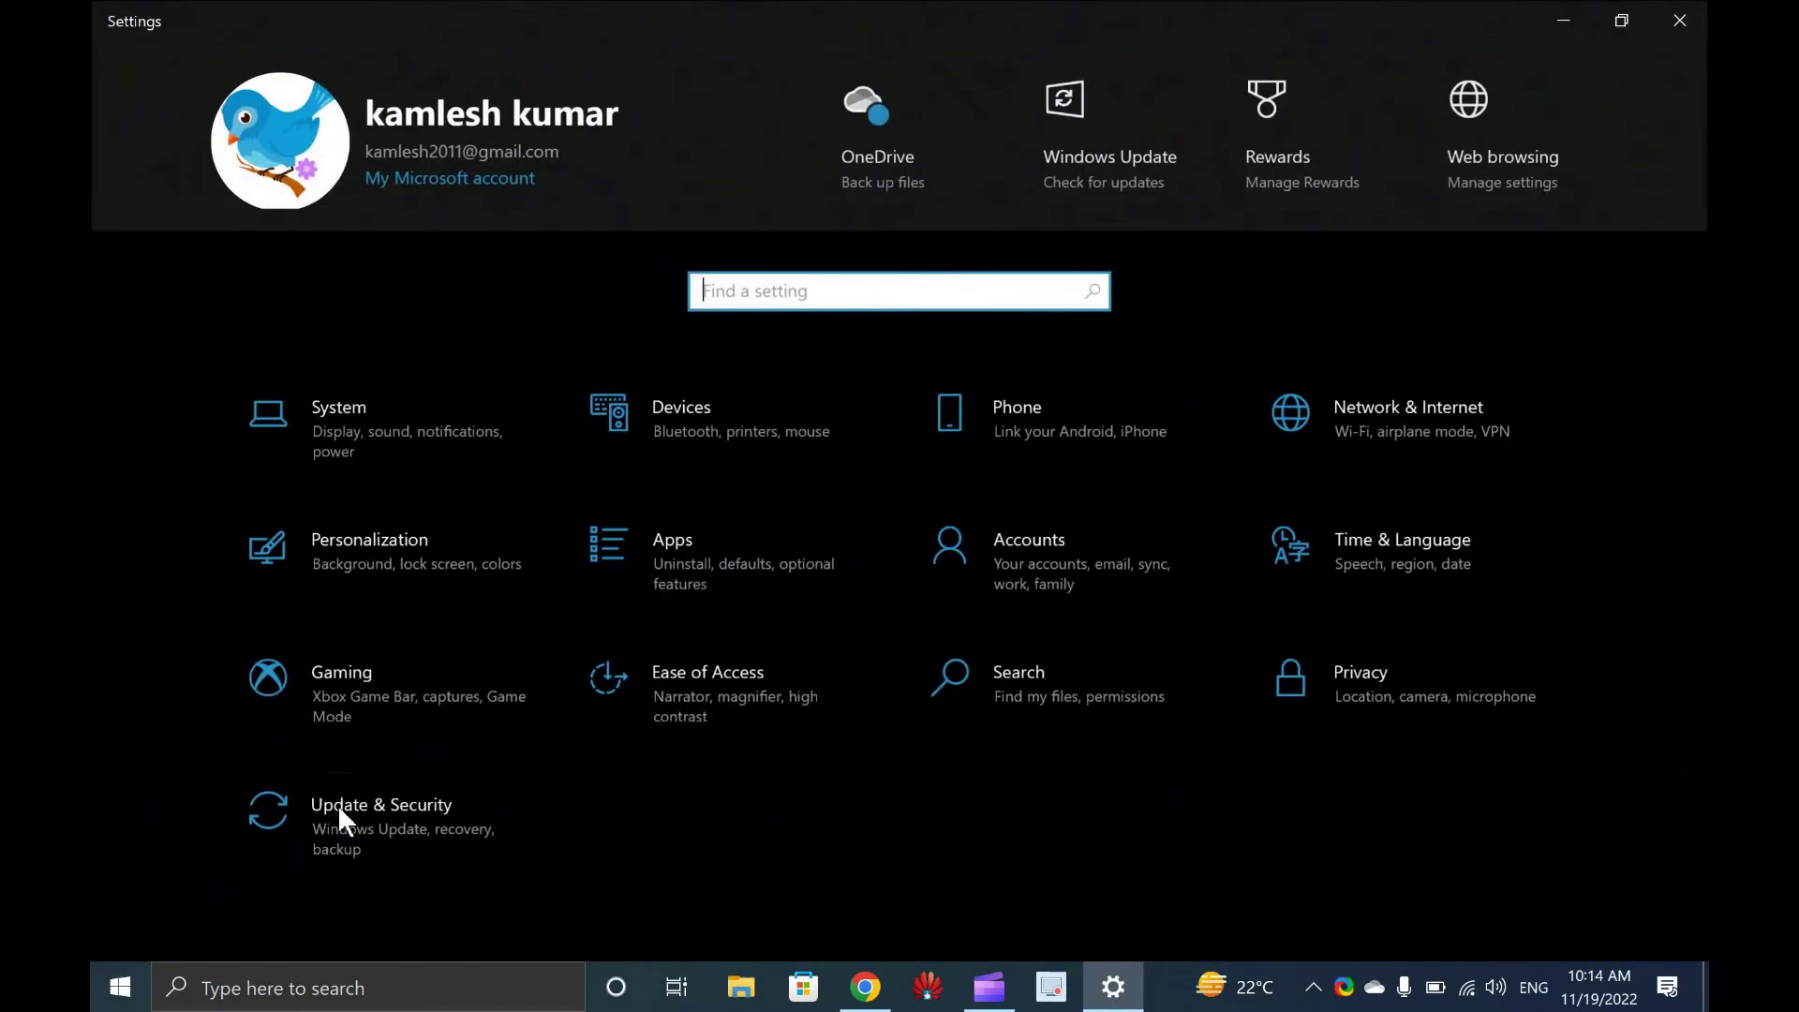
{"action": "left_click", "coordinate": [795, 560]}
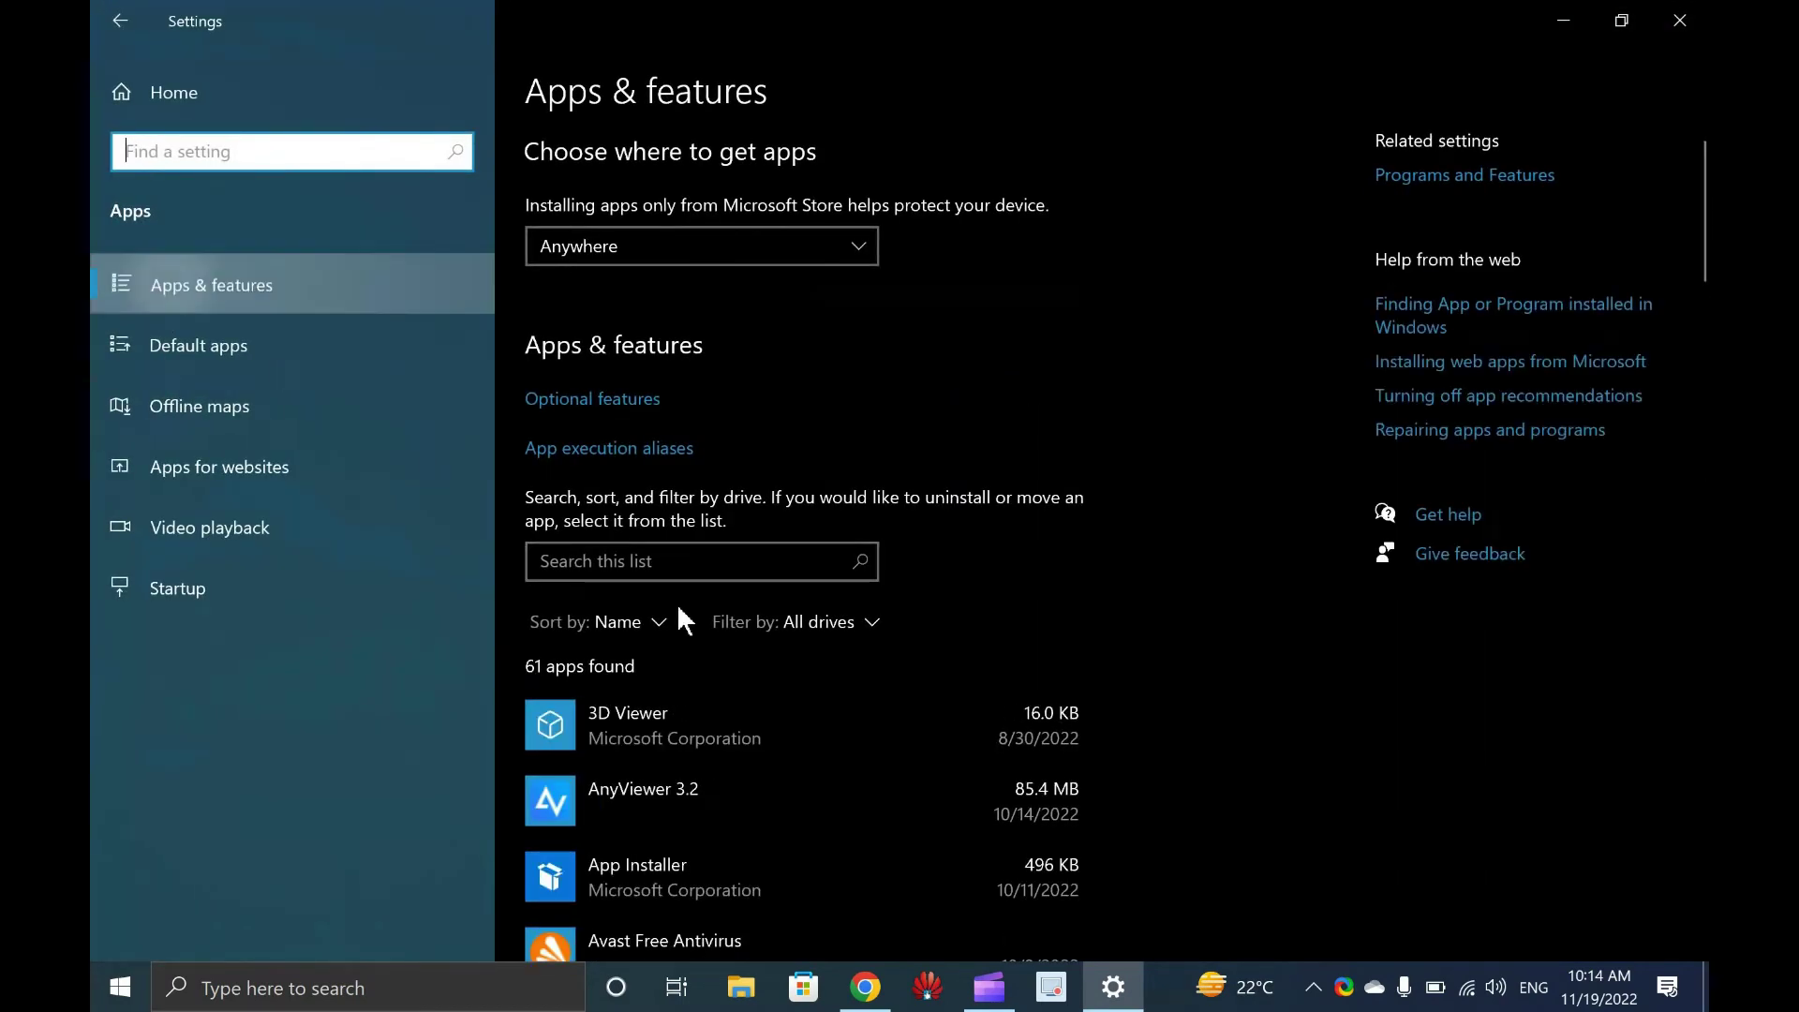
{"action": "scroll", "coordinate": [774, 719], "scroll_direction": "down", "scroll_amount": 10}
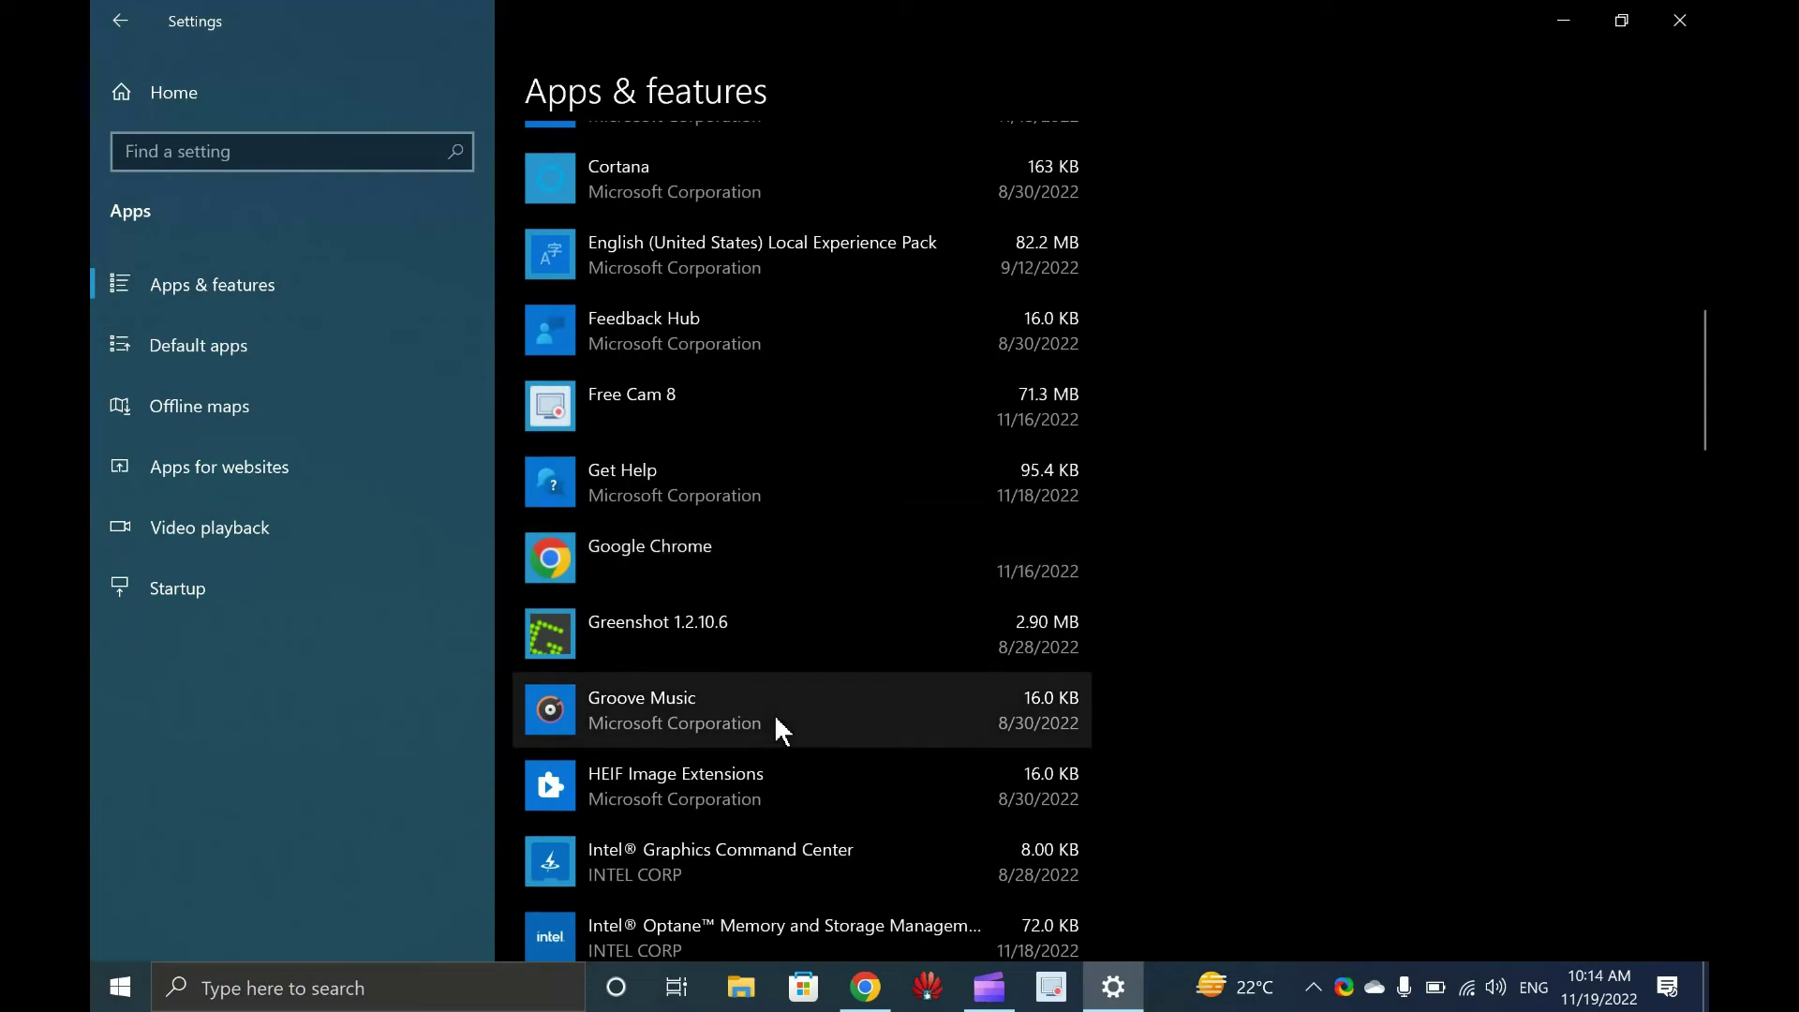
{"action": "scroll", "coordinate": [775, 720], "scroll_direction": "down", "scroll_amount": 5}
{"action": "scroll", "coordinate": [773, 723], "scroll_direction": "down", "scroll_amount": 10}
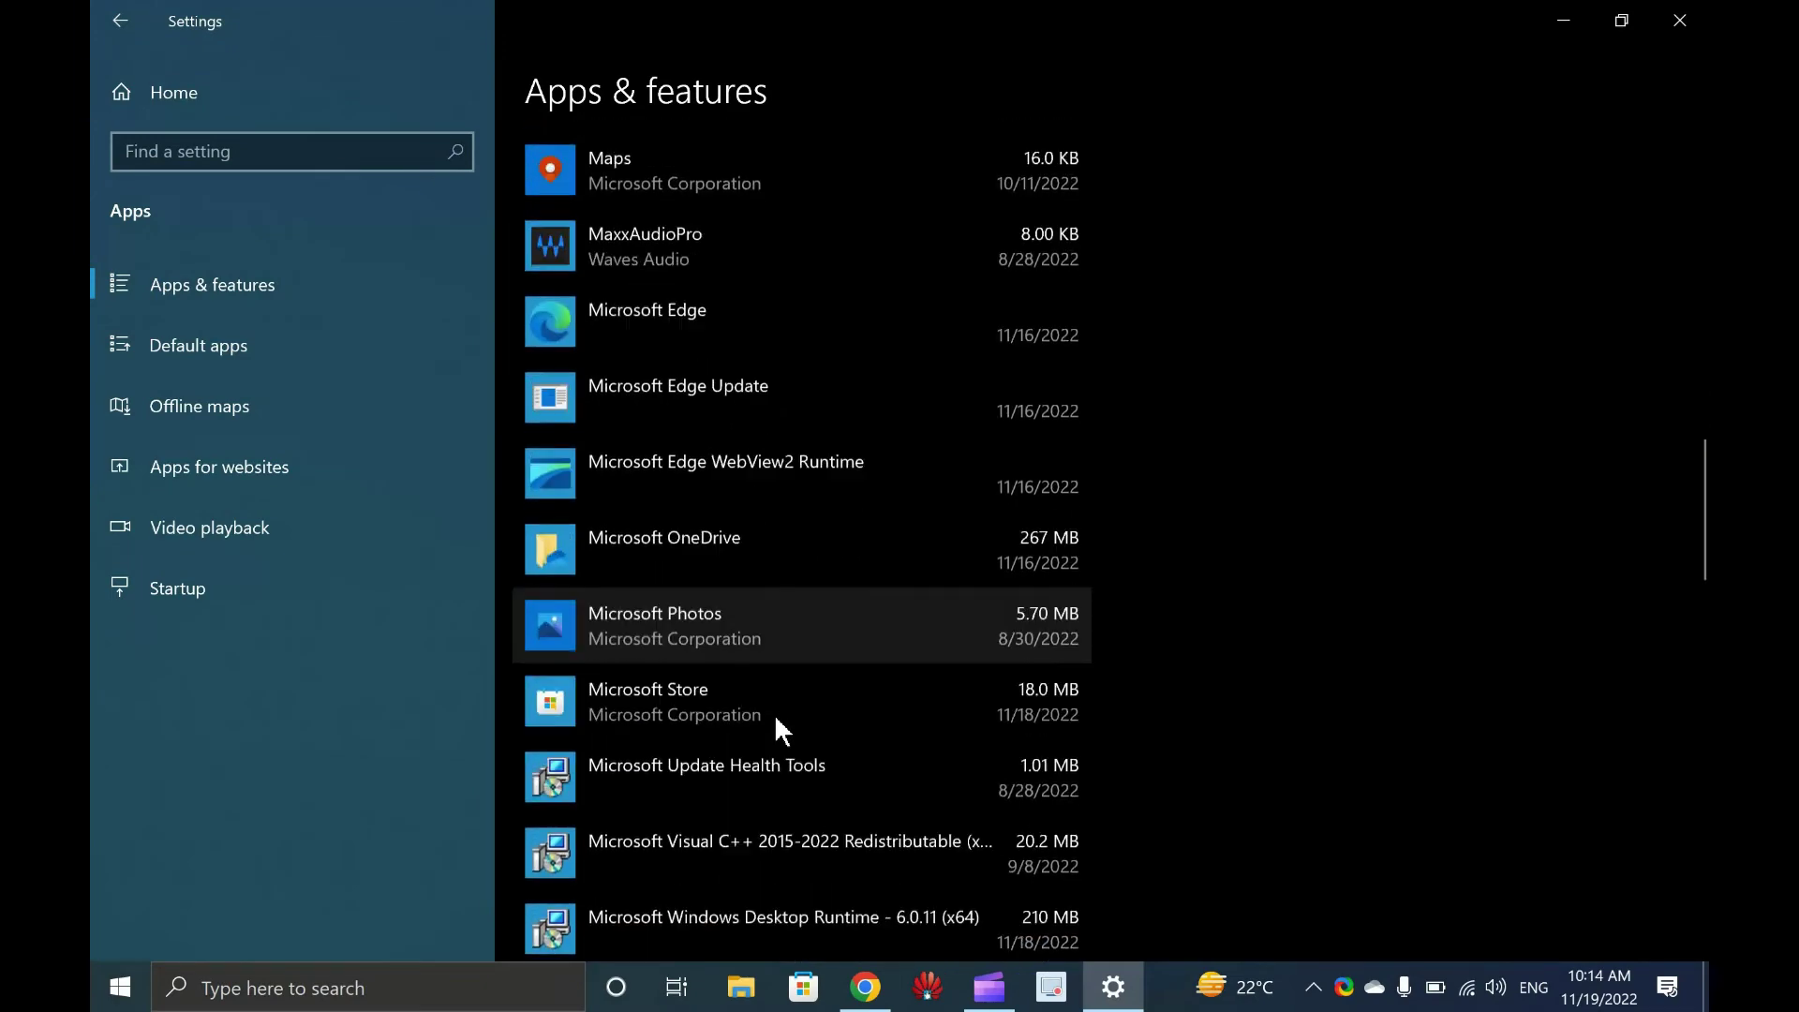
{"action": "scroll", "coordinate": [774, 723], "scroll_direction": "down", "scroll_amount": 8}
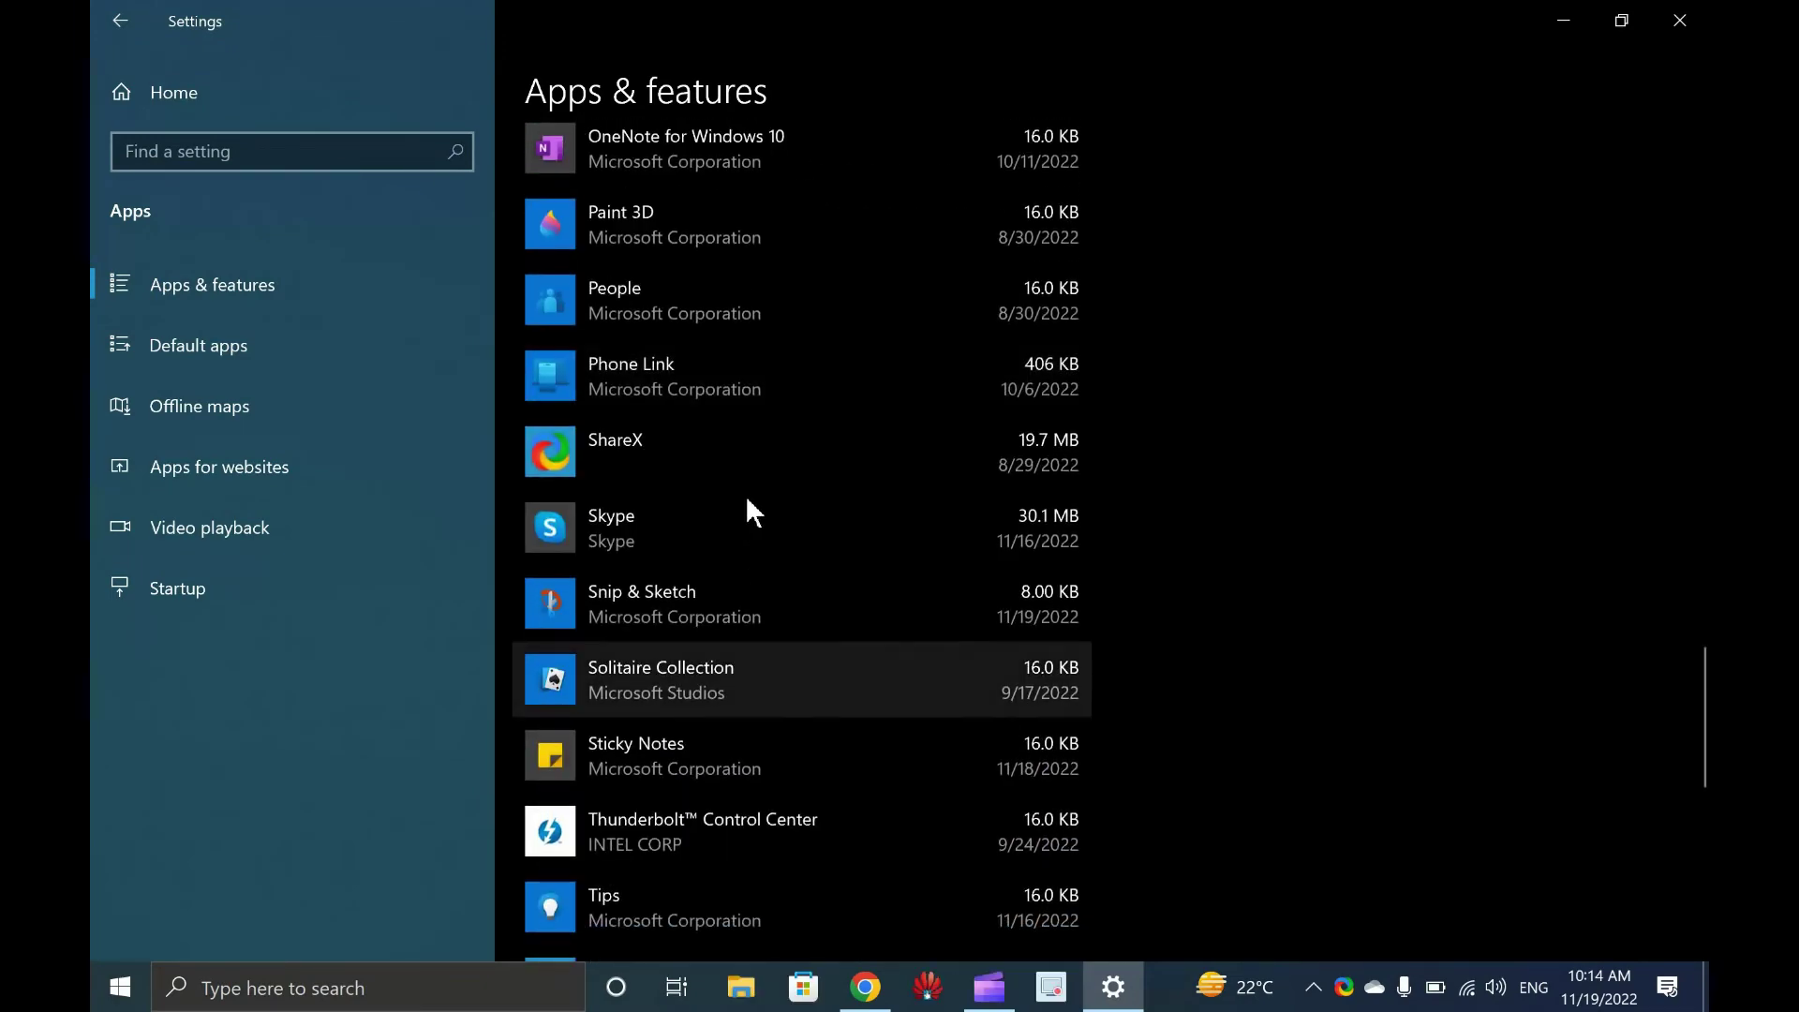
Step: Uninstall Snip & Sketch and confirm the uninstall prompt
{"action": "left_click", "coordinate": [826, 624]}
{"action": "scroll", "coordinate": [937, 599], "scroll_direction": "down", "scroll_amount": 2}
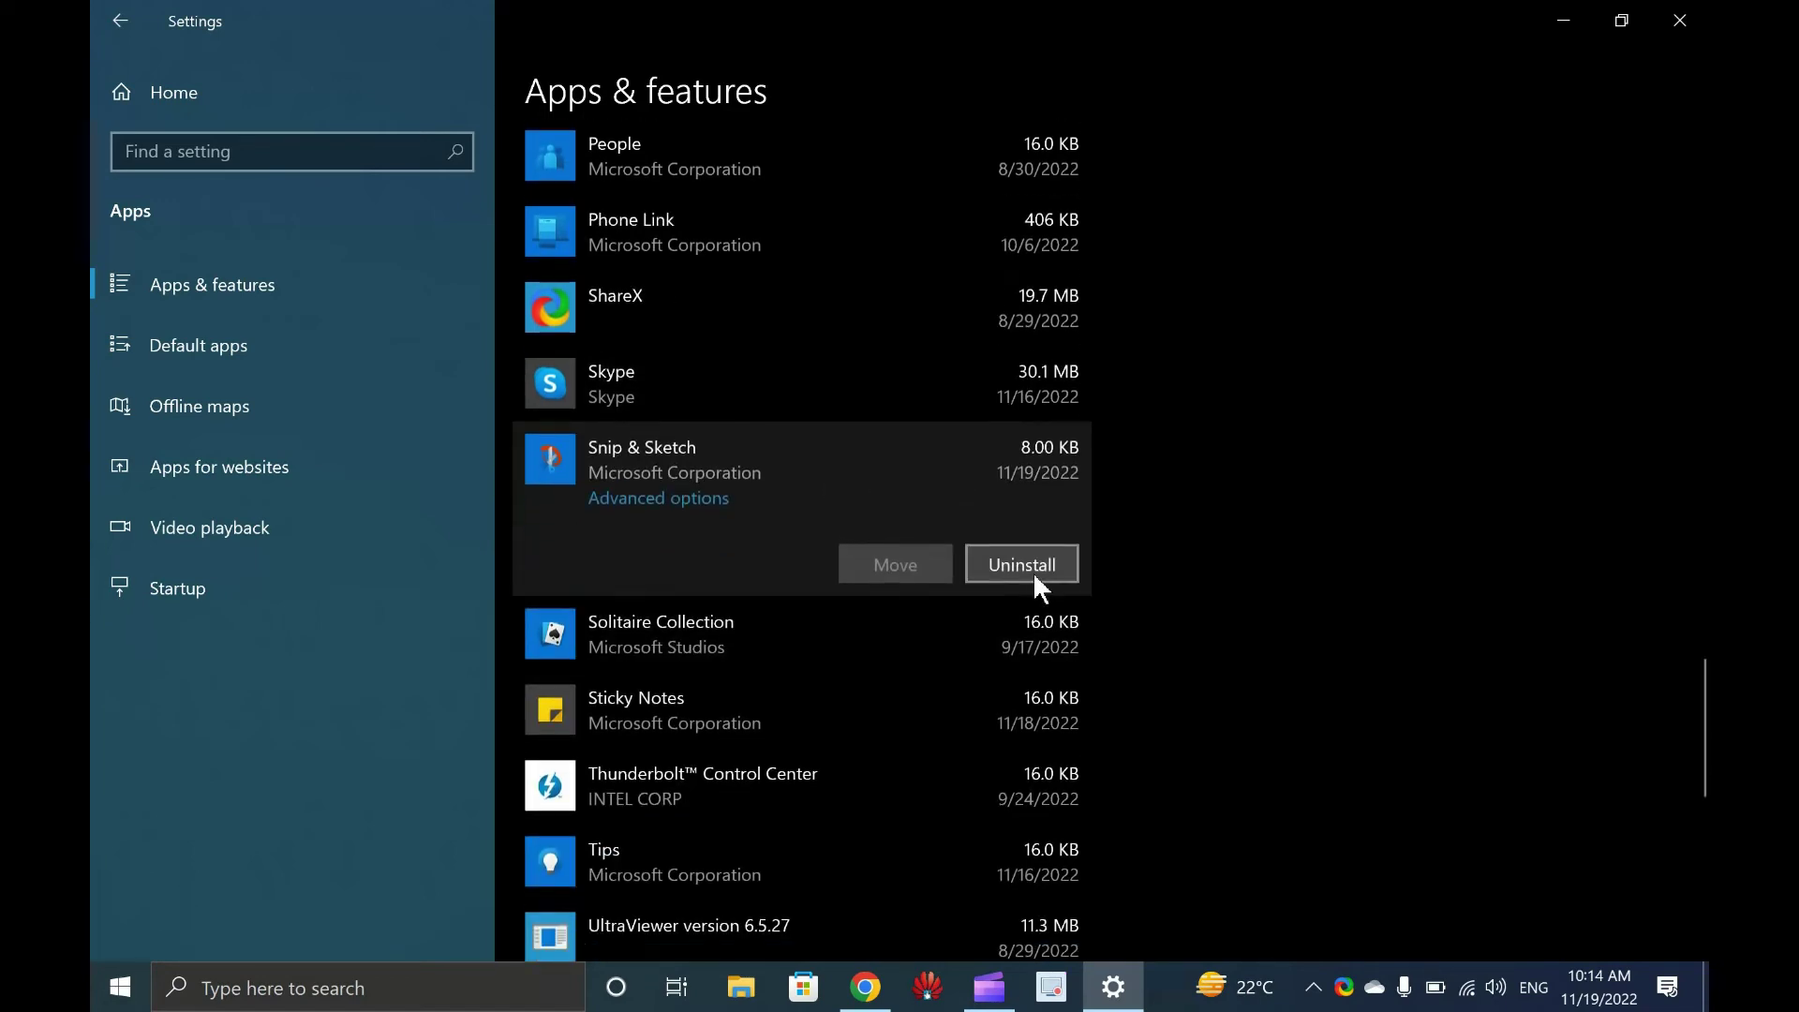
{"action": "left_click", "coordinate": [1053, 568]}
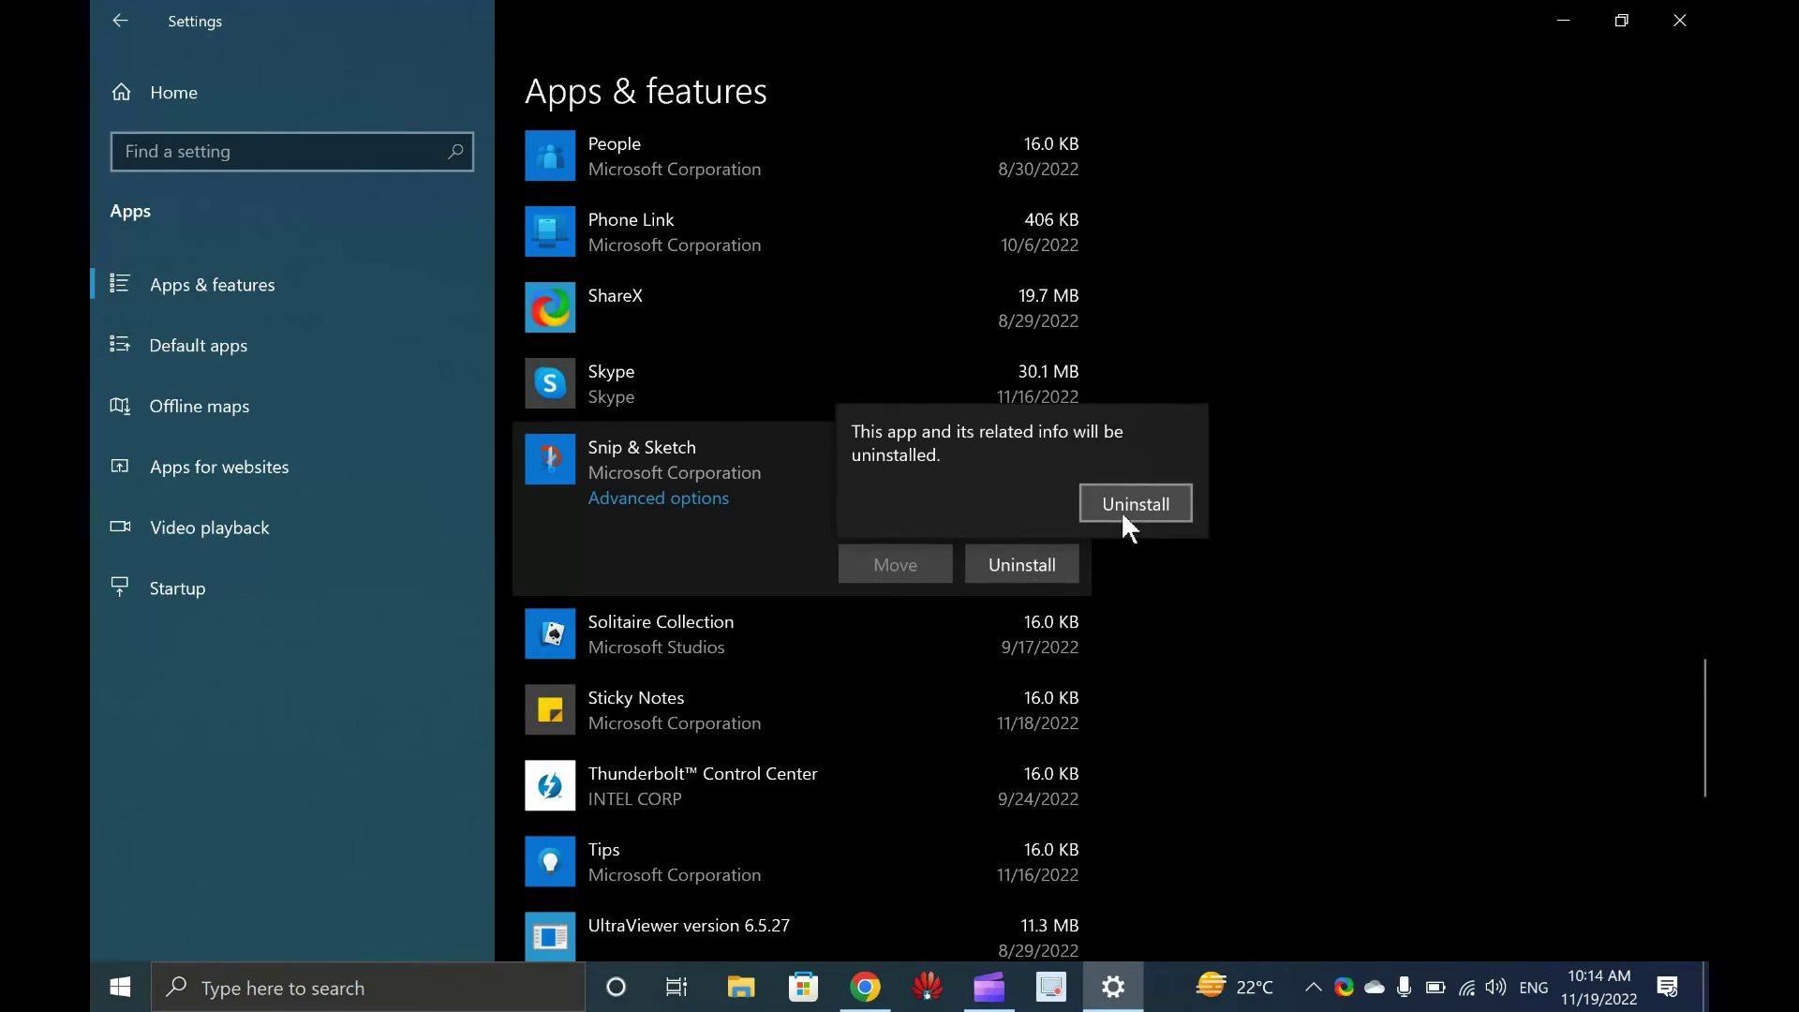
{"action": "left_click", "coordinate": [1135, 504]}
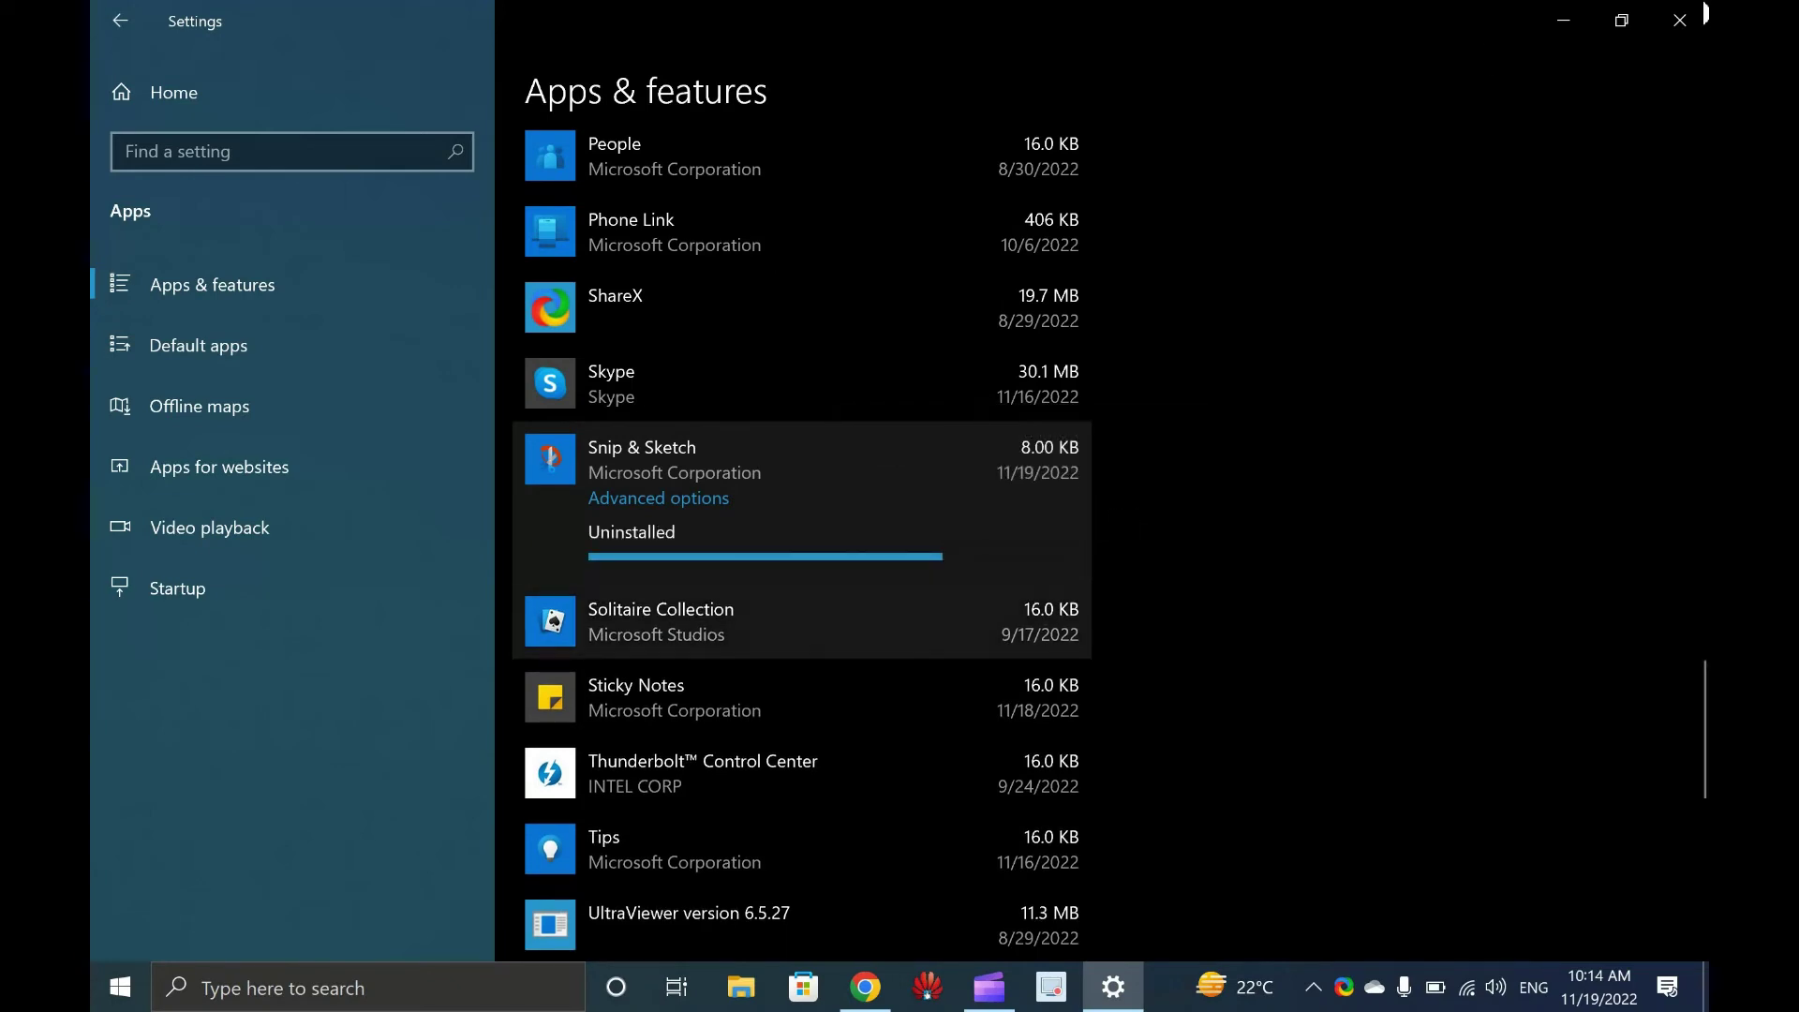
Step: Close Settings, return to Chrome's Snipping Tool tab, and hand Get off to the Microsoft Store app
{"action": "left_click", "coordinate": [1679, 20]}
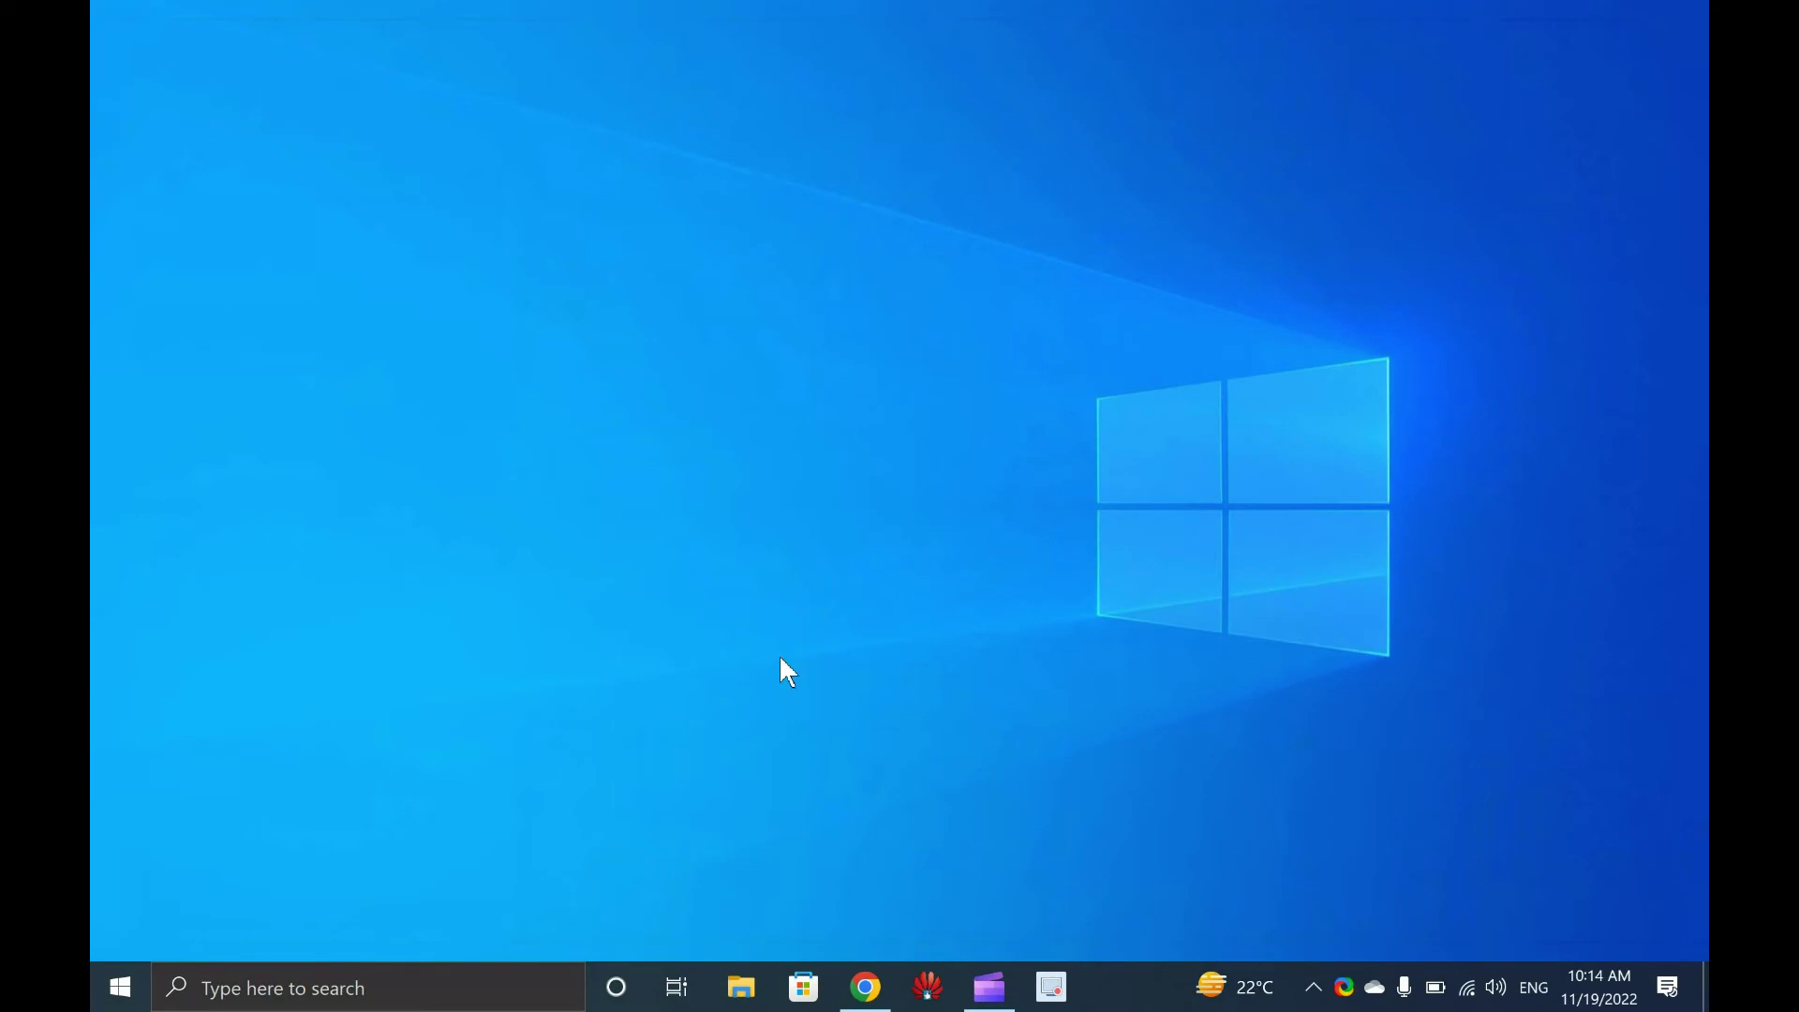
{"action": "left_click", "coordinate": [865, 987]}
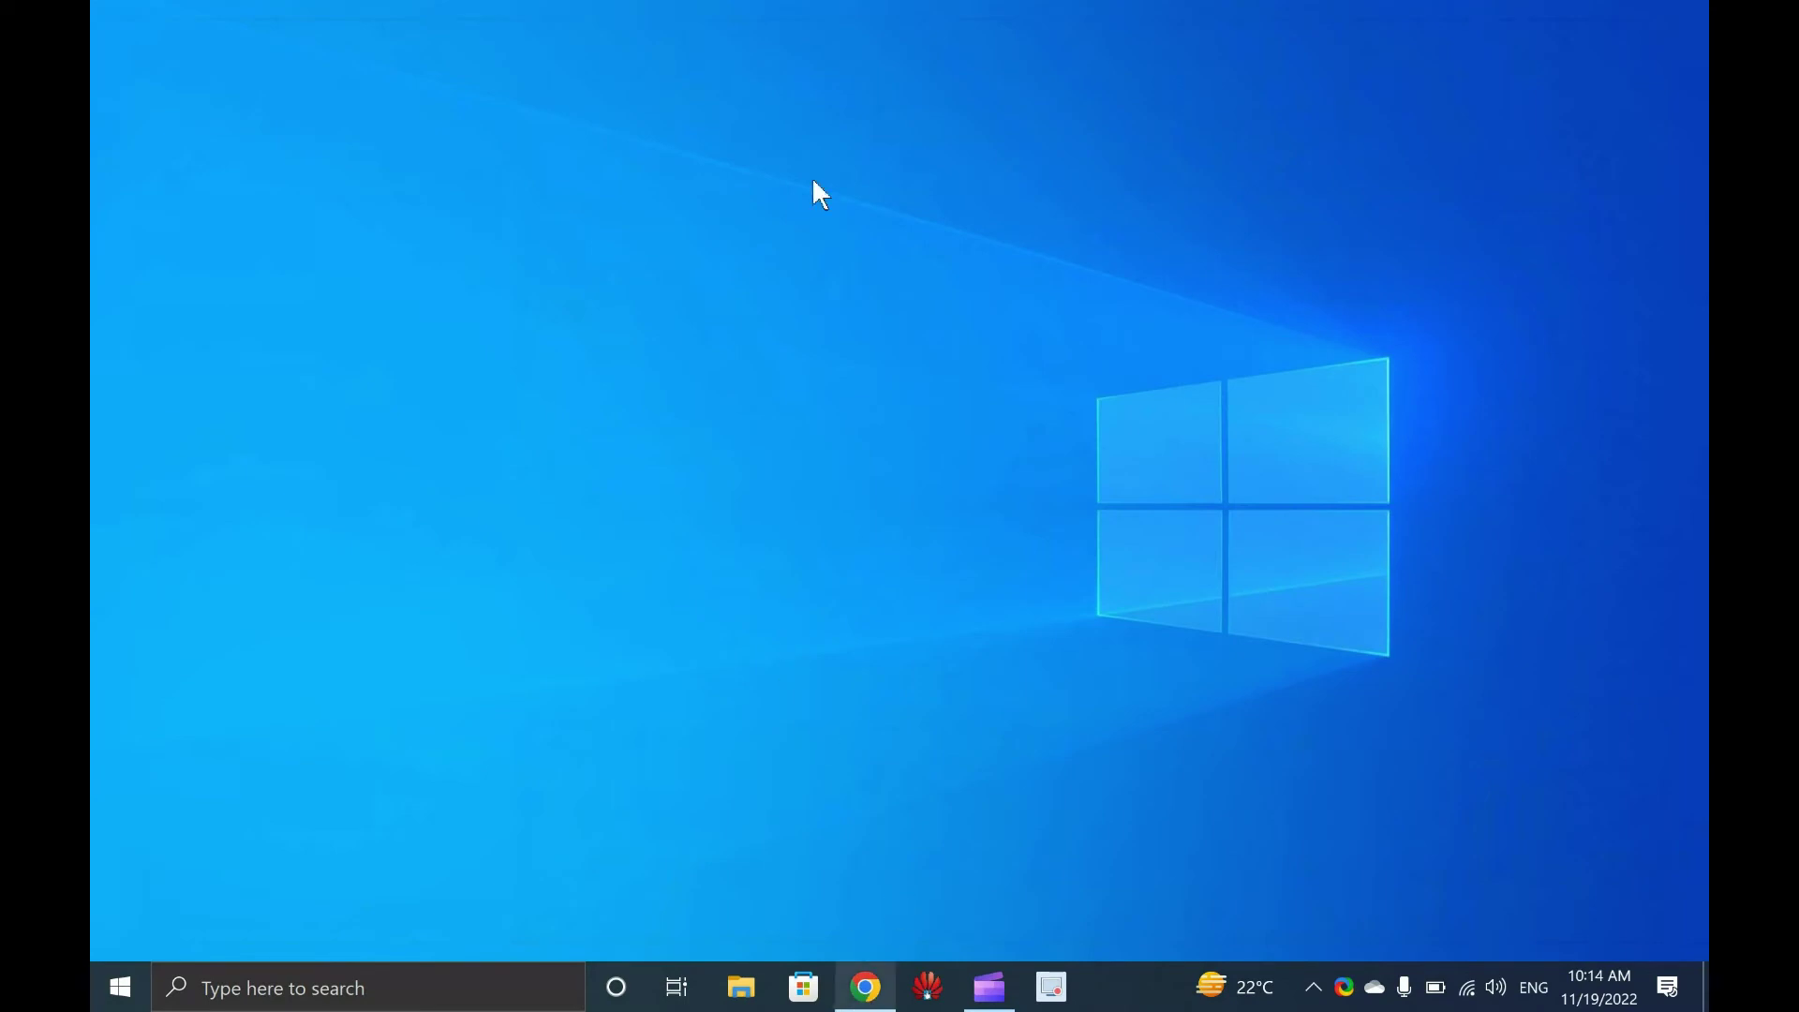
{"action": "left_click", "coordinate": [705, 15]}
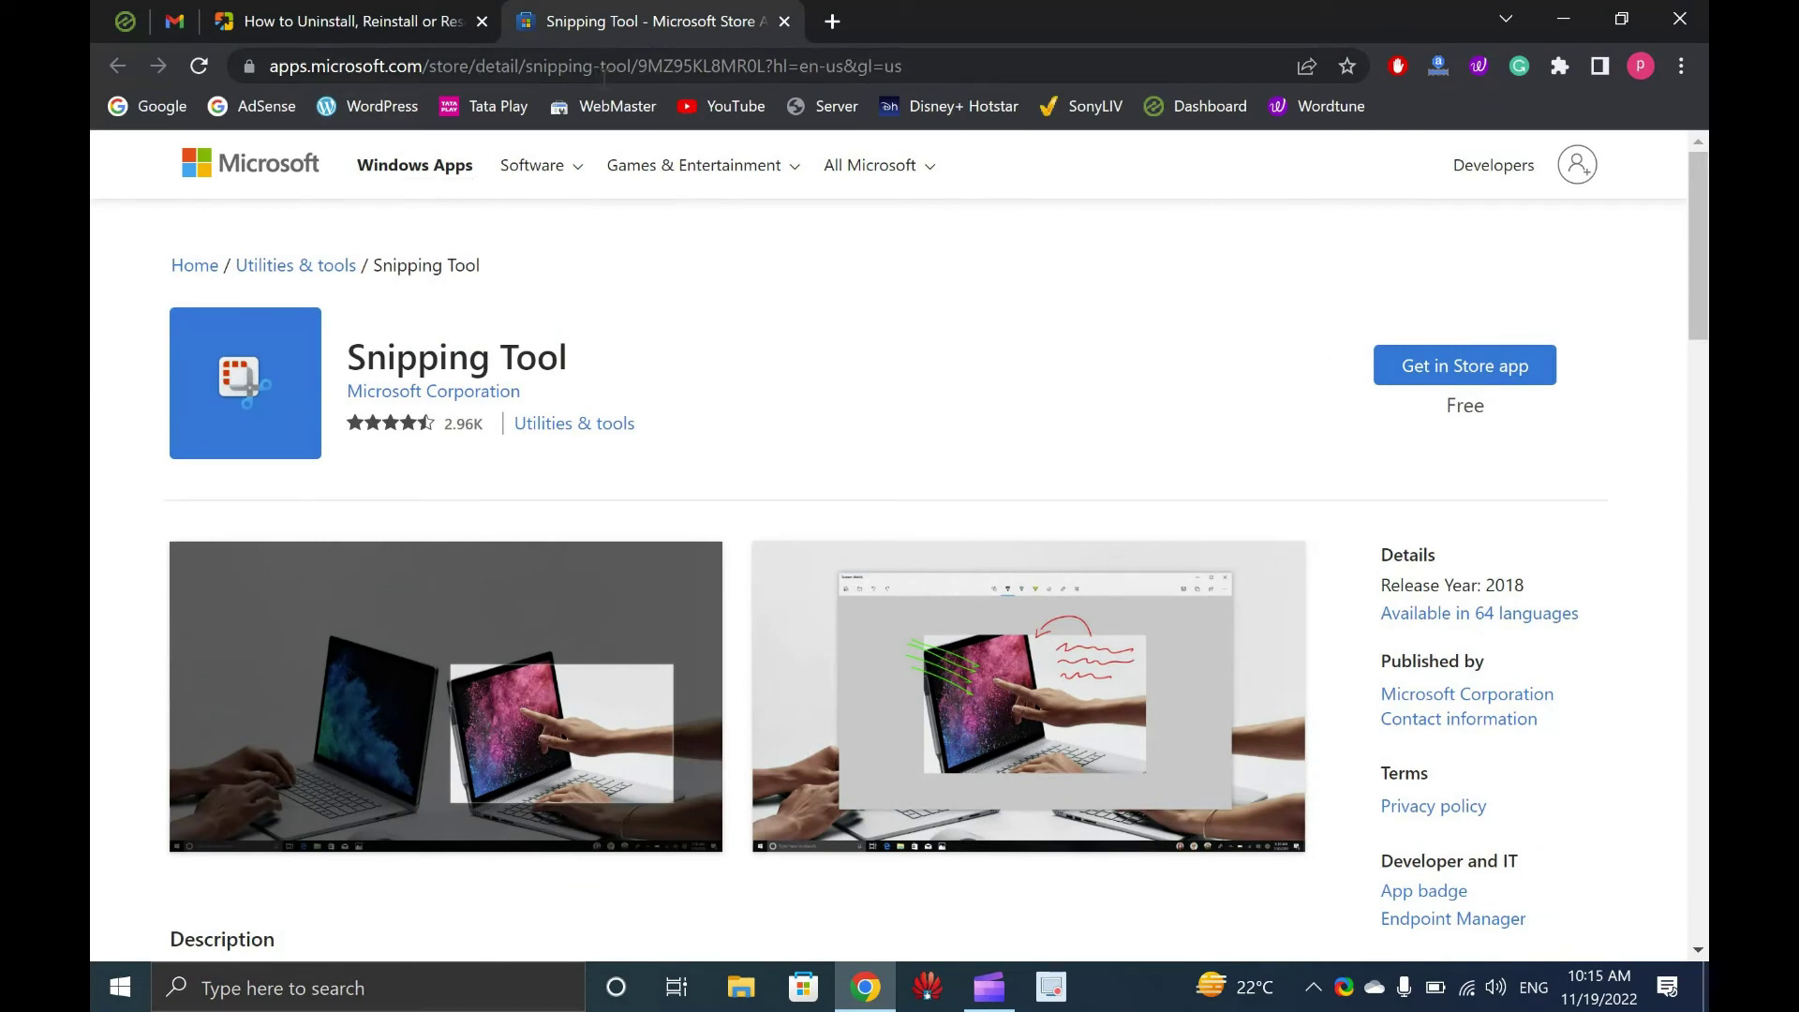
{"action": "left_click", "coordinate": [1405, 363]}
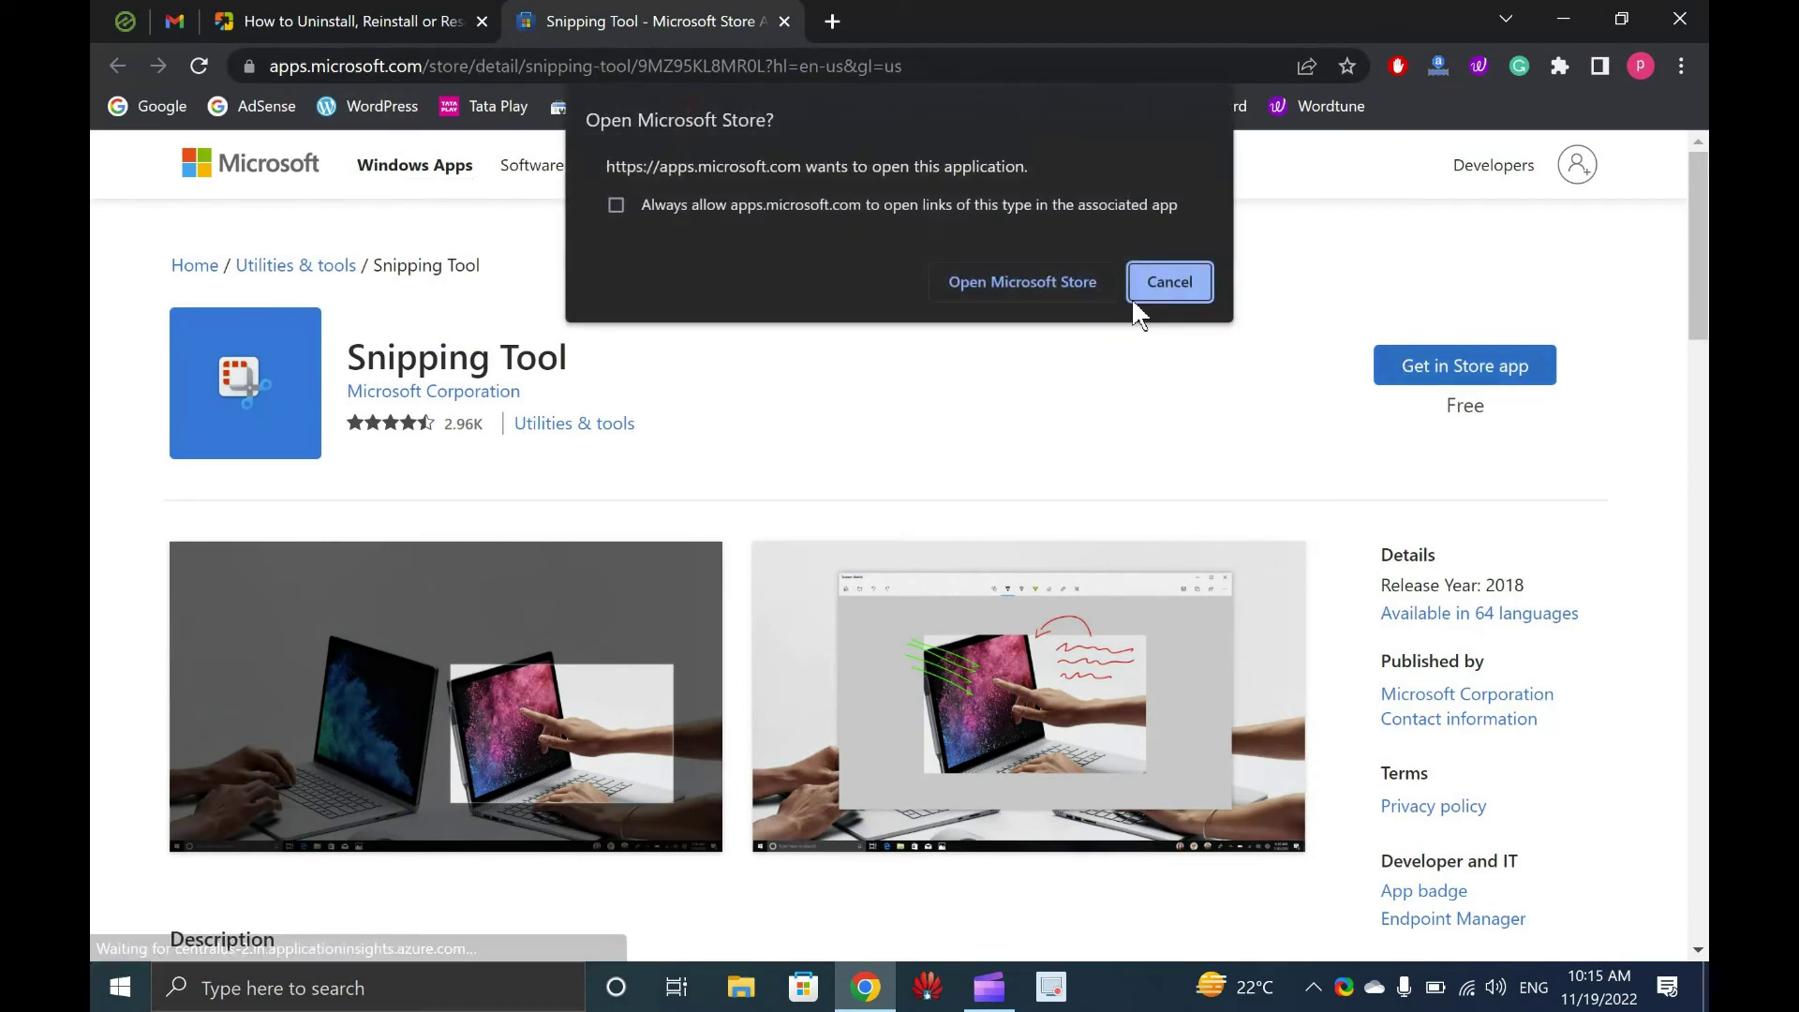
{"action": "left_click", "coordinate": [999, 289]}
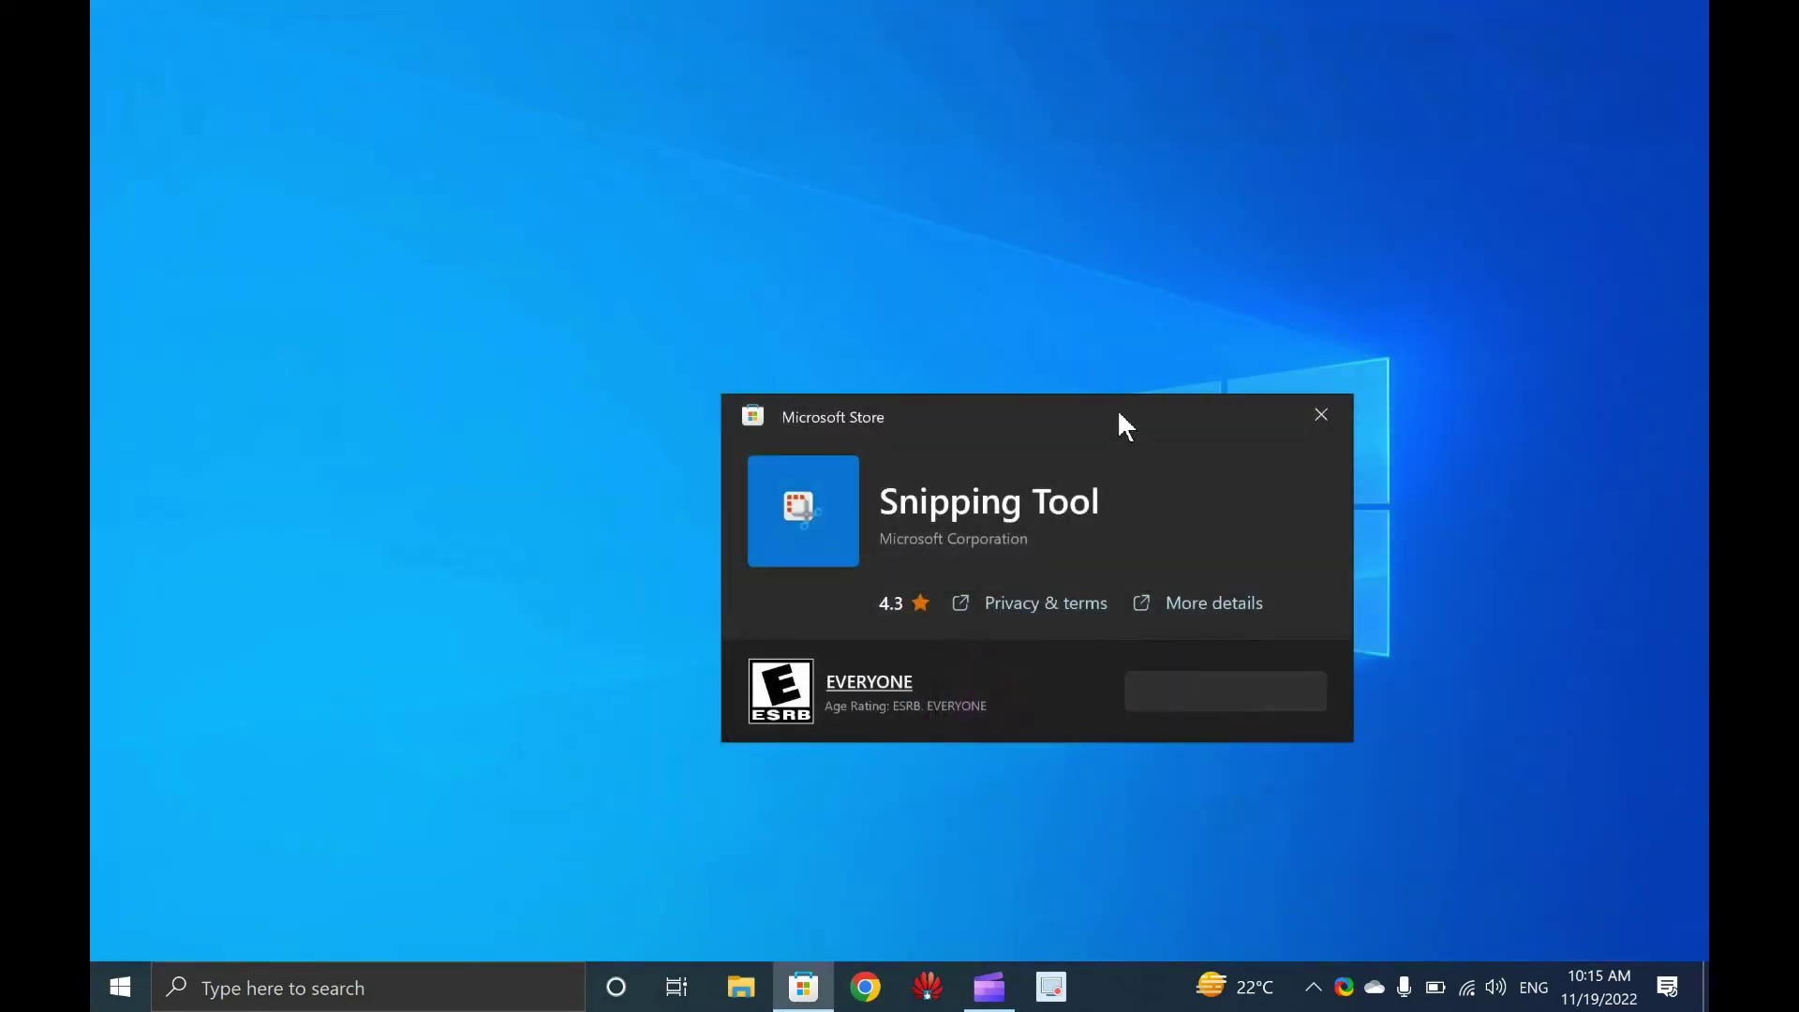
Step: Install Snipping Tool from its Microsoft Store listing
{"action": "left_click", "coordinate": [1113, 537]}
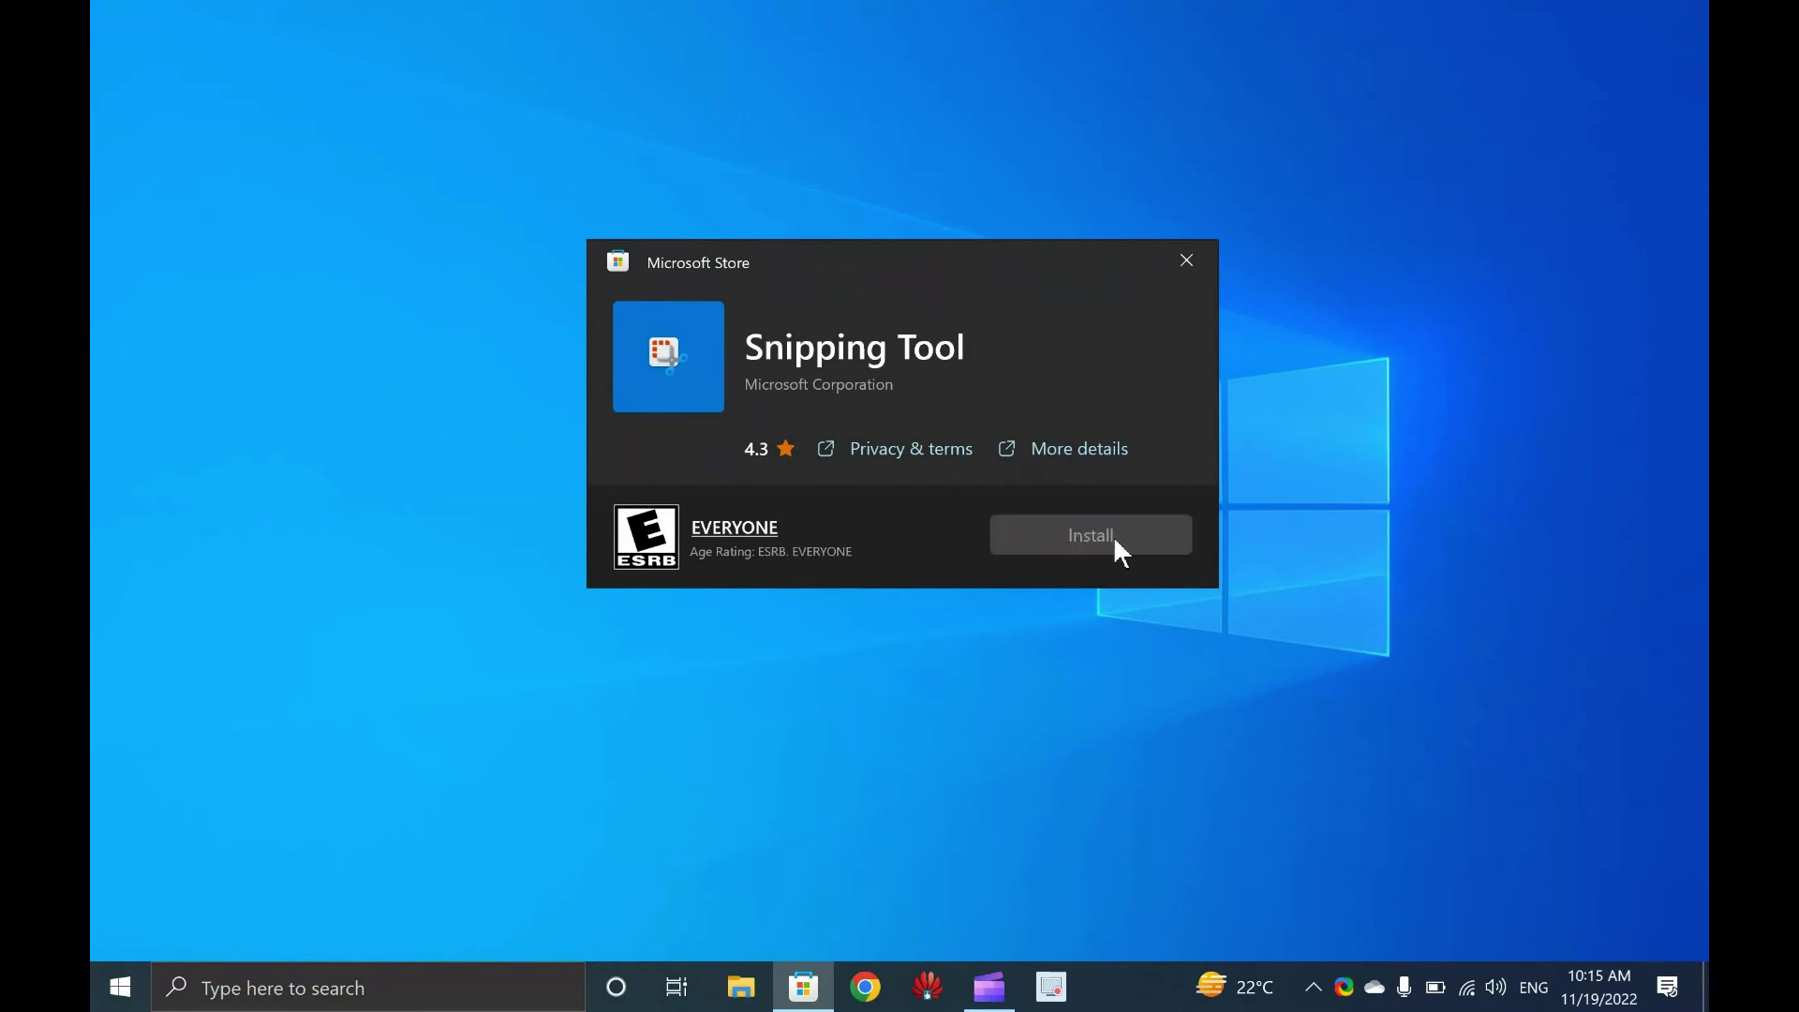